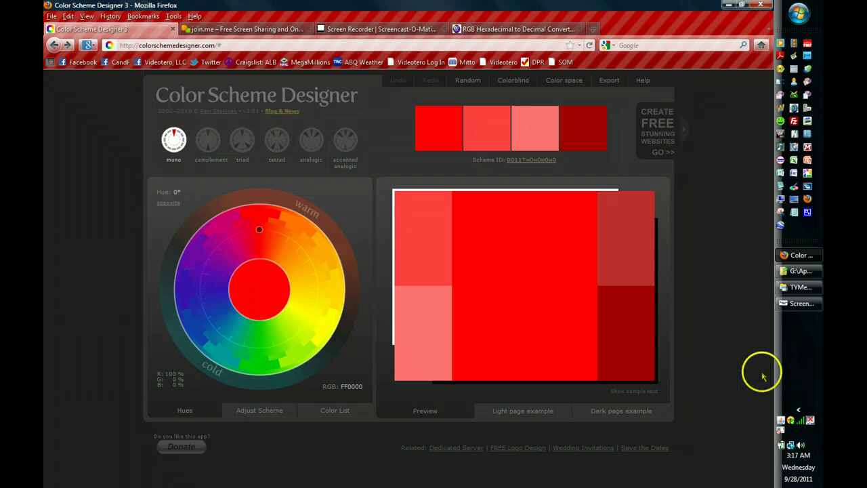
Step: Launch ColorPic from the join.me page and grab lime green 9ADC00 into an empty chip
left_click(250, 30)
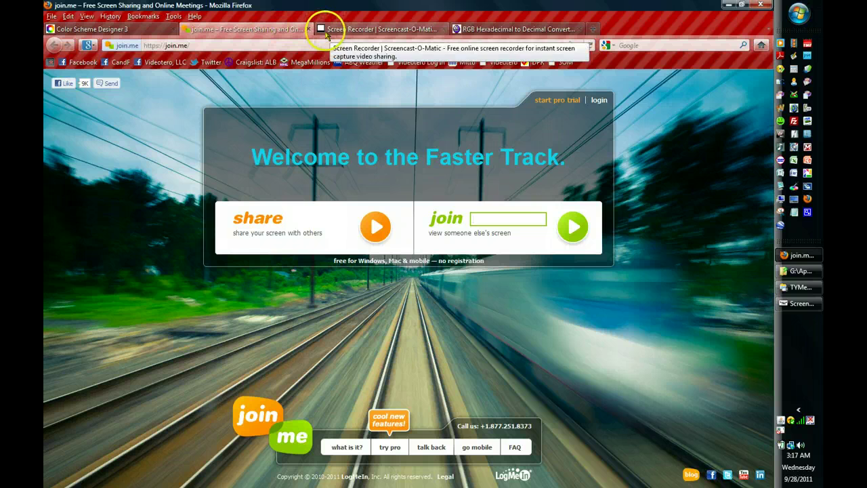
left_click(795, 188)
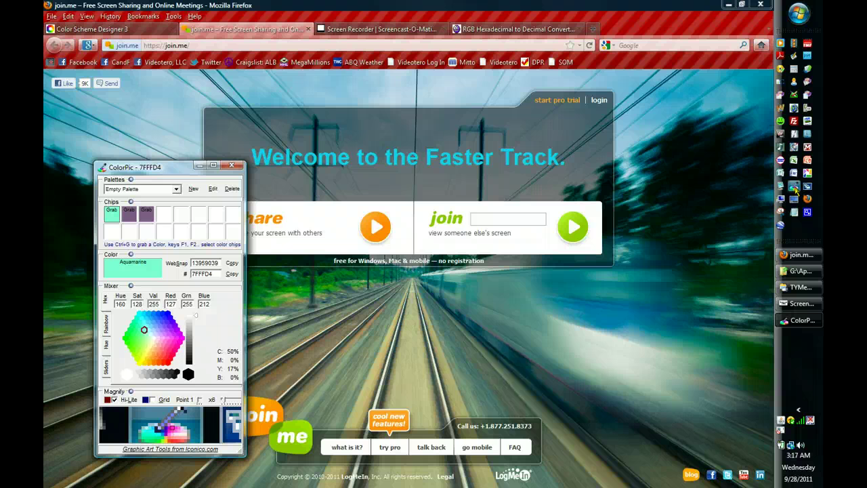
left_click(161, 218)
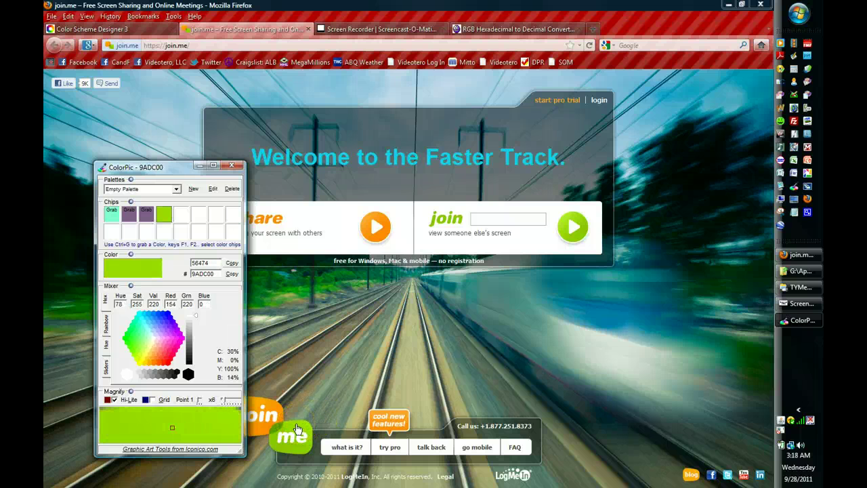
key("ctrl+g")
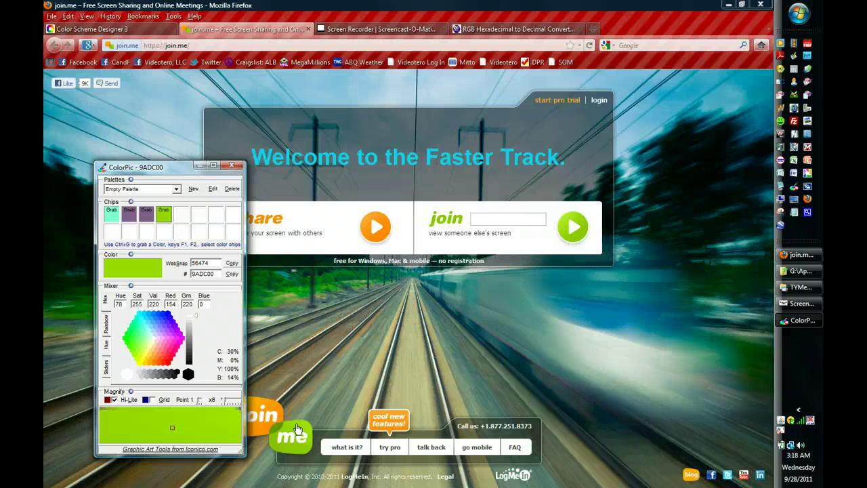
Step: Copy the hex code 9ADC00 and close ColorPic
left_click(207, 273)
double_click(207, 273)
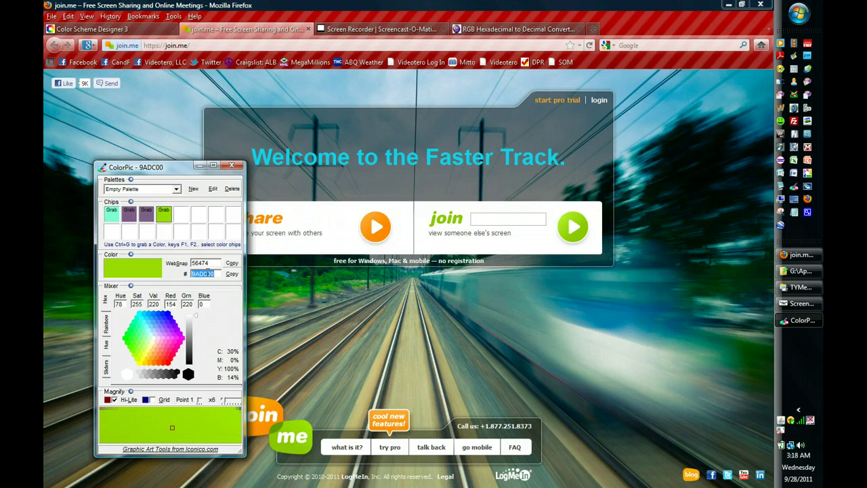
left_click(232, 274)
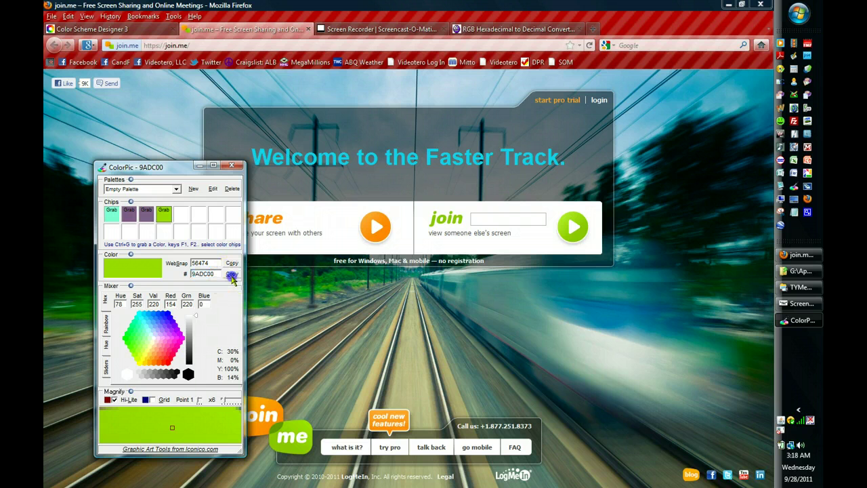
left_click(233, 167)
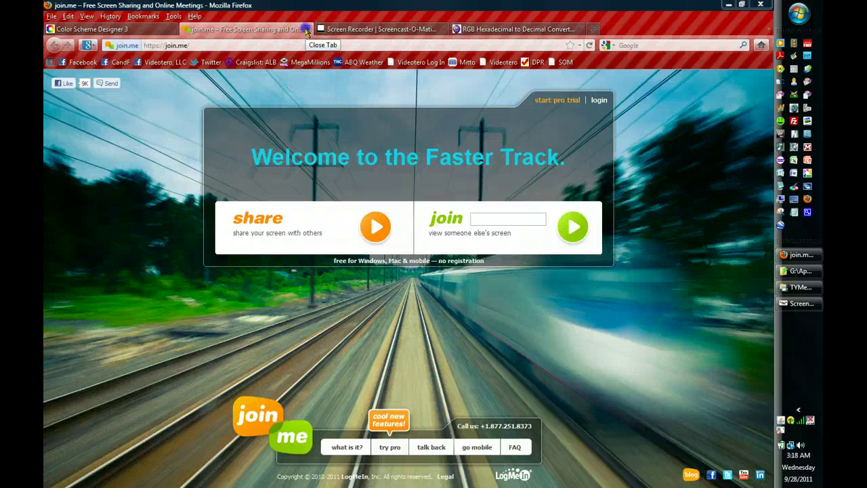
Step: Close the join.me tab and return to the Color Scheme Designer page
left_click(306, 29)
left_click(120, 30)
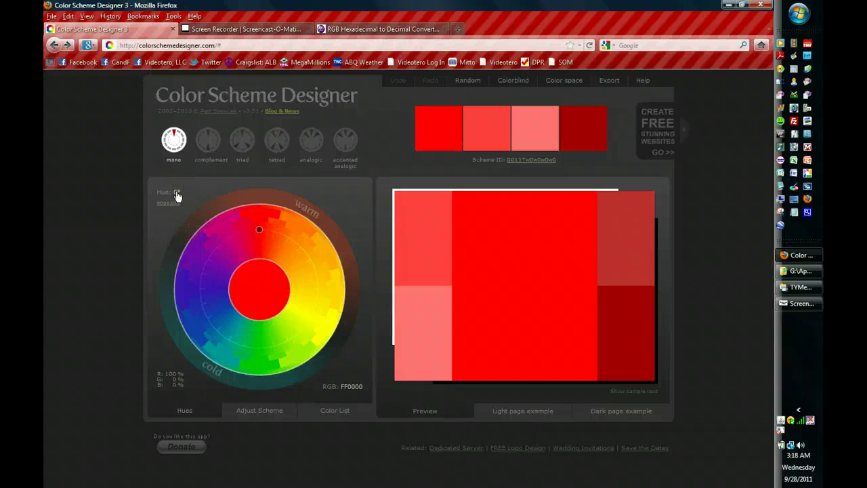
left_click(353, 390)
left_click_drag(258, 329, 330, 404)
Step: Replace the base RGB value FF0000 with the pasted 9ADC00
left_click(348, 388)
left_click(420, 196)
left_click_drag(420, 196, 254, 275)
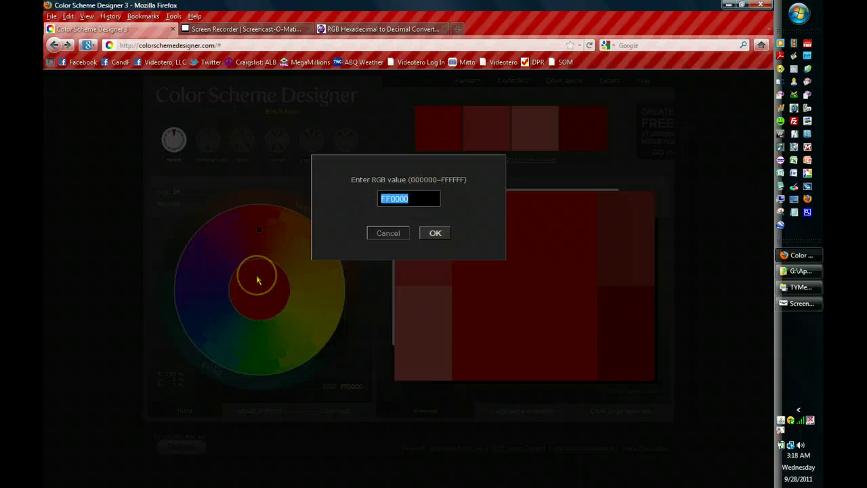
key("ctrl+v")
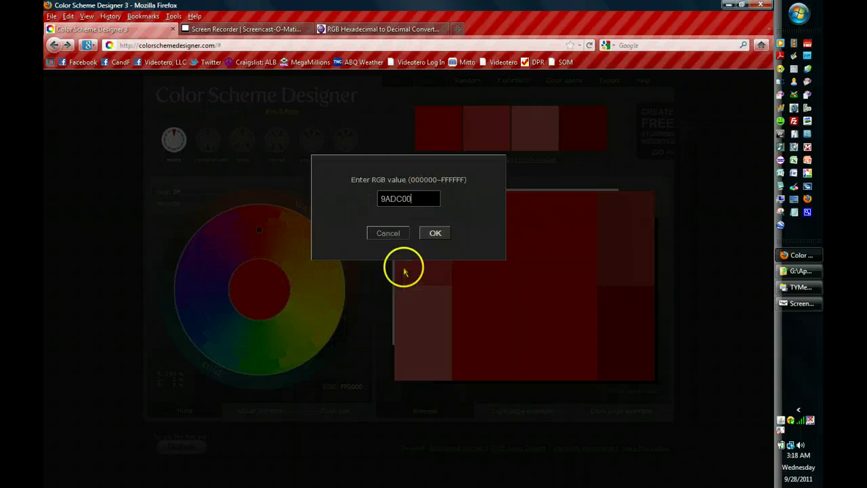
left_click(435, 233)
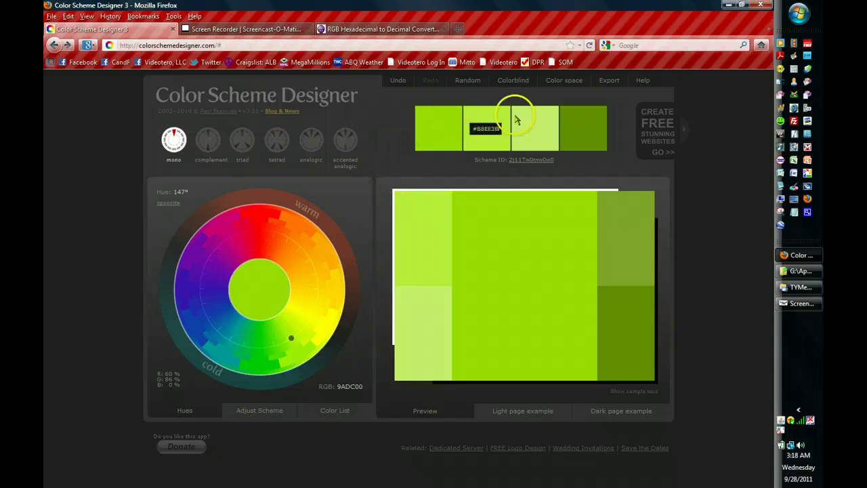
Step: Set the Color space option to Web Colors, snapping the base to 99CC00
left_click(561, 82)
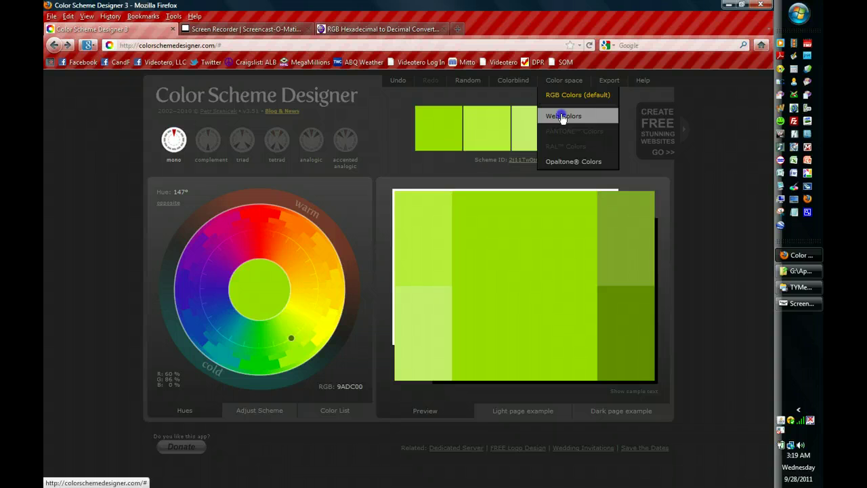
left_click(561, 116)
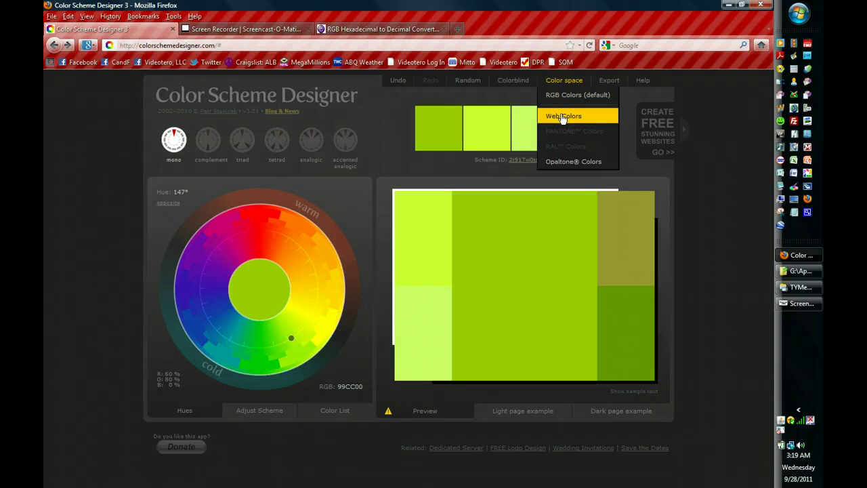
left_click(426, 474)
left_click(284, 446)
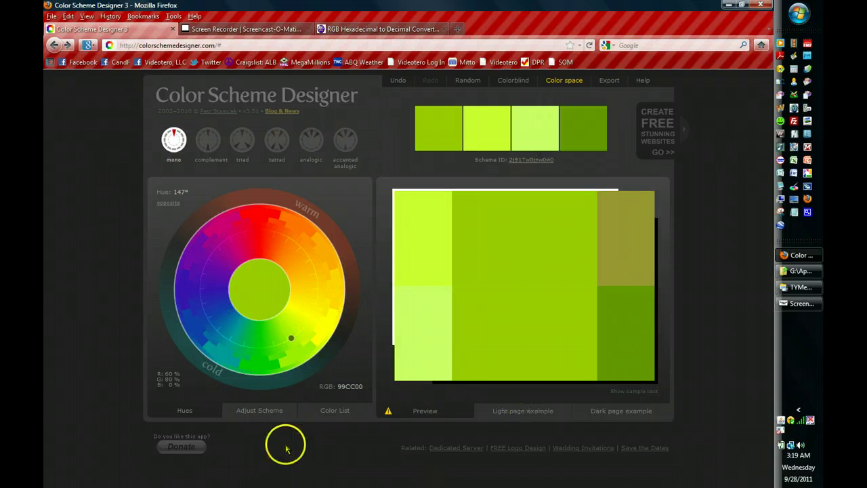
Step: Try a complementary scheme, then settle on a triad with red and purple accents
left_click(208, 147)
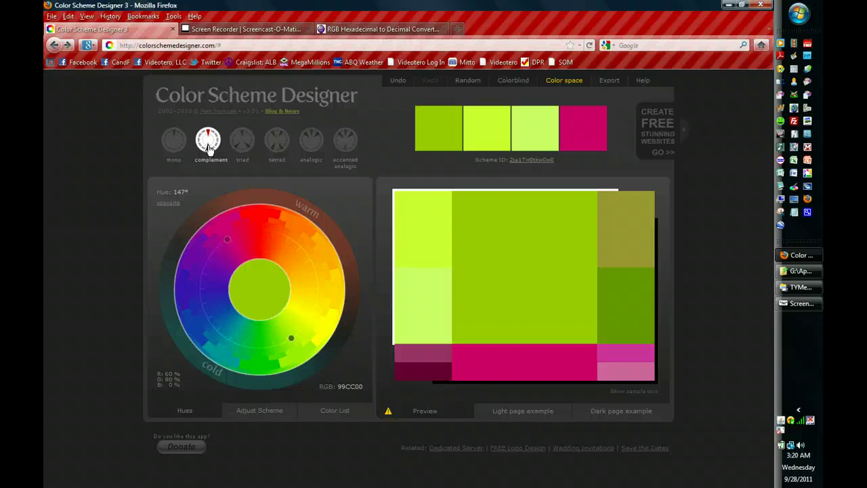
left_click(242, 146)
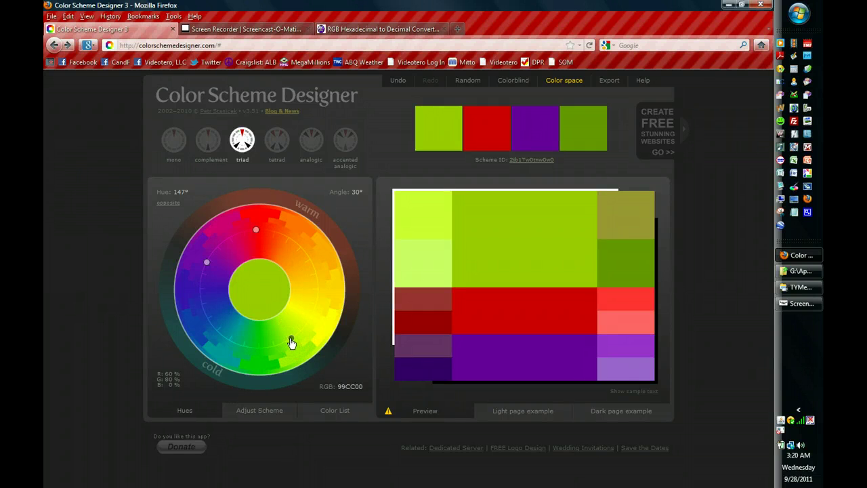
Step: Re-enter 99CC00 as the base RGB value after nudging the hue, settling hue at 142°
left_click(353, 391)
left_click_drag(420, 199, 347, 196)
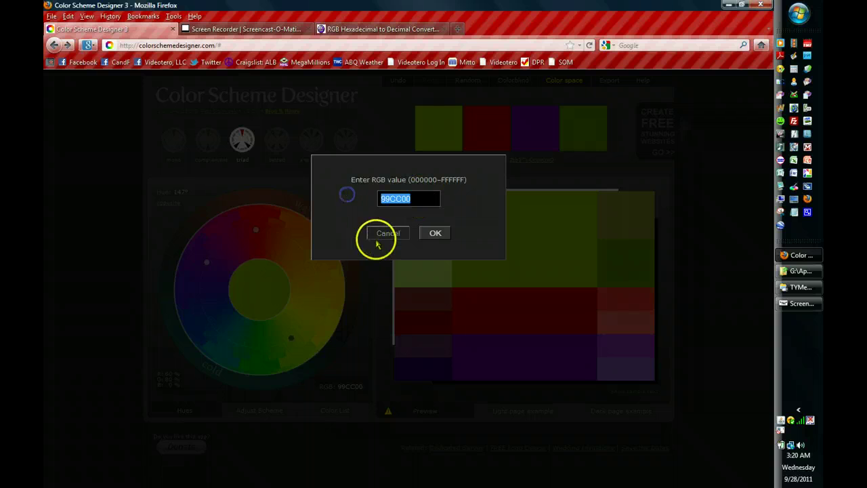
left_click(434, 234)
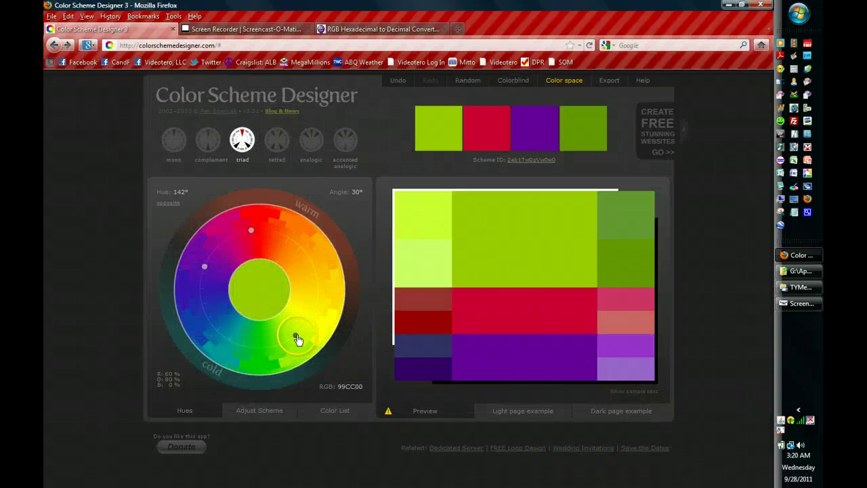
mouse_move(297, 340)
left_mouse_down()
mouse_move(313, 304)
mouse_move(303, 257)
mouse_move(280, 237)
mouse_move(242, 232)
mouse_move(216, 245)
mouse_move(203, 301)
mouse_move(228, 339)
mouse_move(247, 350)
mouse_move(283, 349)
mouse_move(304, 332)
mouse_move(303, 338)
mouse_move(299, 332)
left_mouse_up()
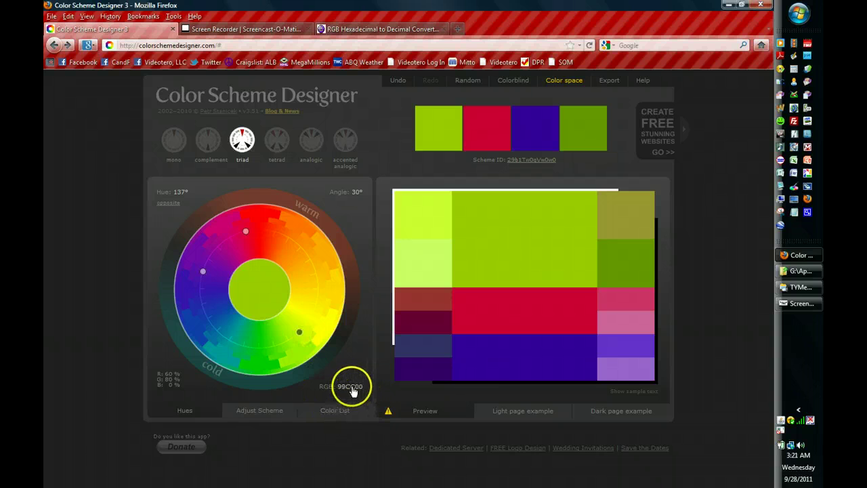
left_click(349, 387)
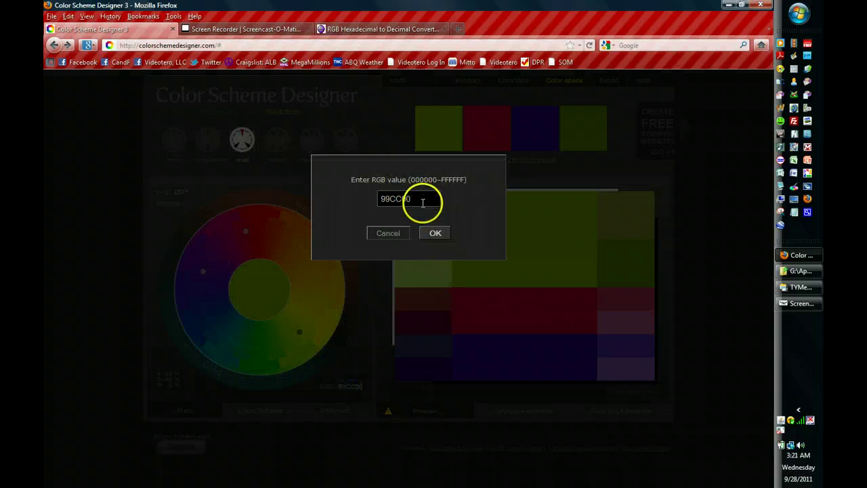
left_click(333, 234)
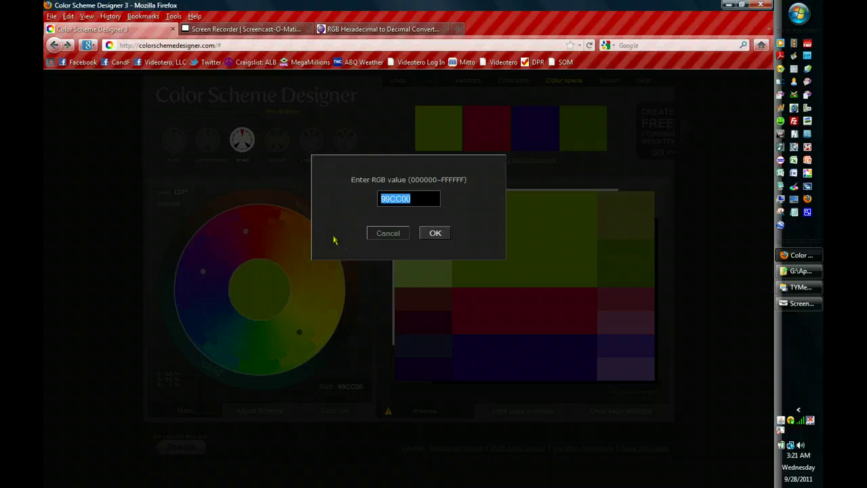
left_click(436, 233)
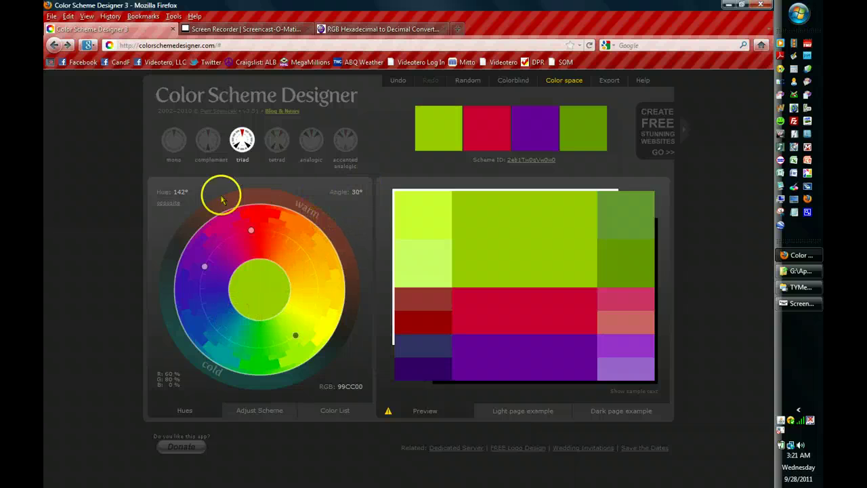
Step: Set the base hue to 90°, then rotate it to 0° for red CC0000
double_click(181, 194)
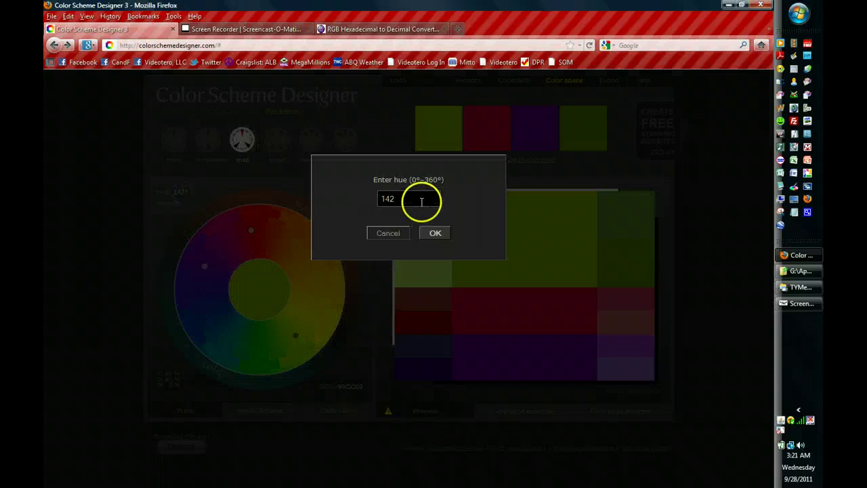
left_click(272, 196)
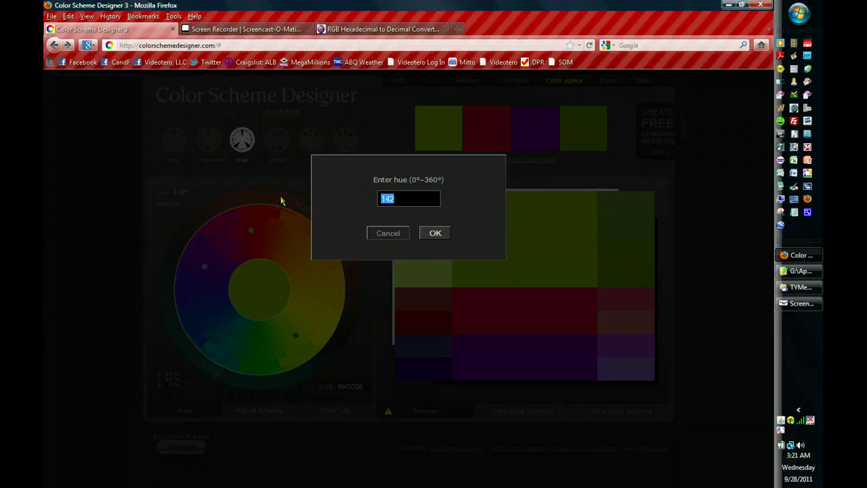
type("90")
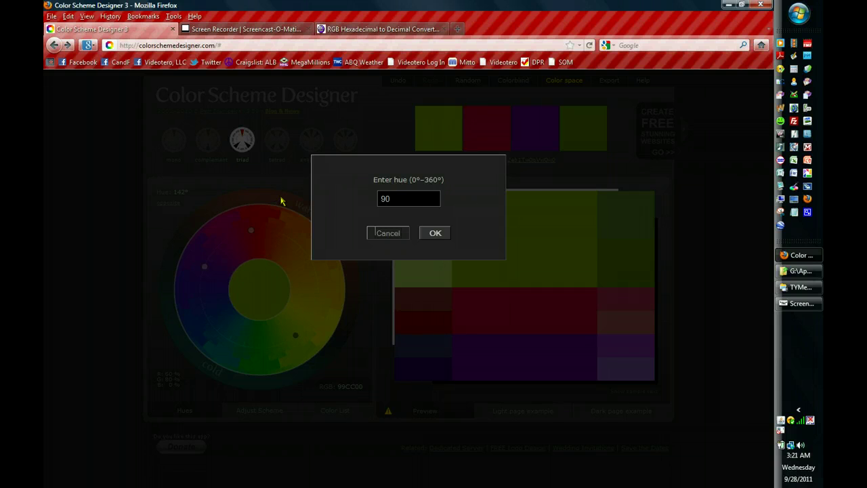
left_click(442, 233)
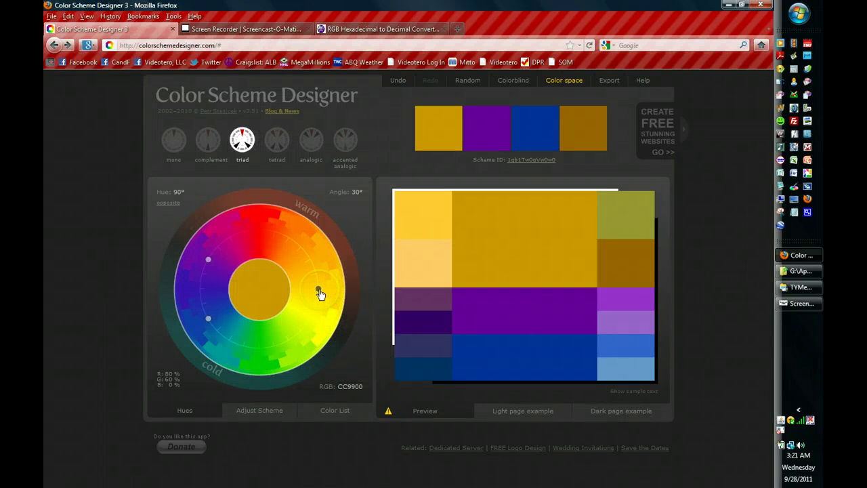
mouse_move(319, 294)
left_mouse_down()
mouse_move(293, 340)
mouse_move(258, 356)
mouse_move(263, 361)
mouse_move(224, 341)
mouse_move(203, 279)
mouse_move(260, 237)
left_mouse_up()
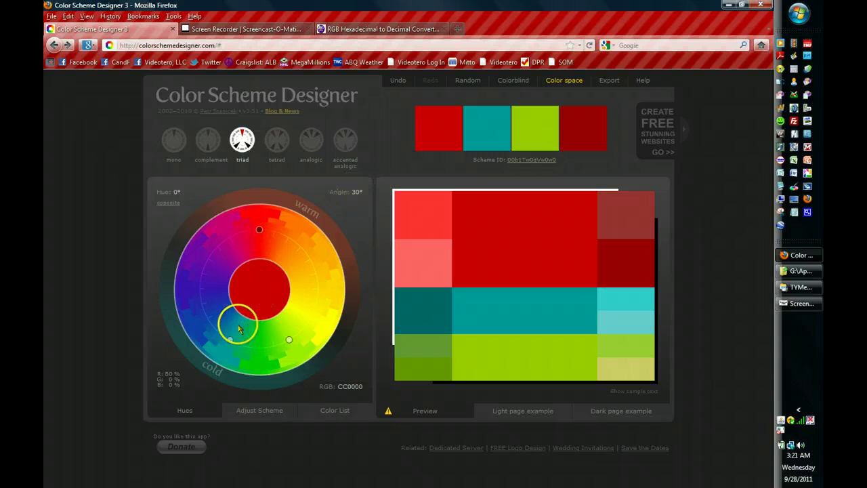
Step: Set the scheme angle to 60° and switch to a tetrad of red, gold, blue and green
left_click(357, 192)
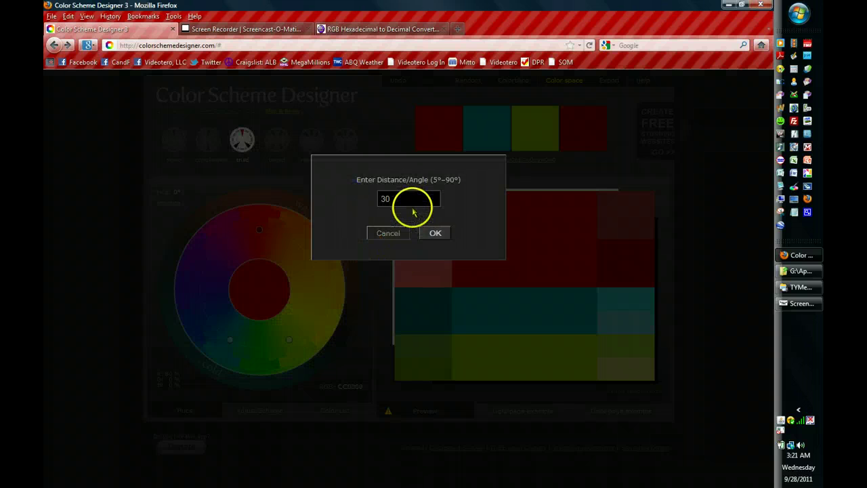
double_click(410, 197)
type("60")
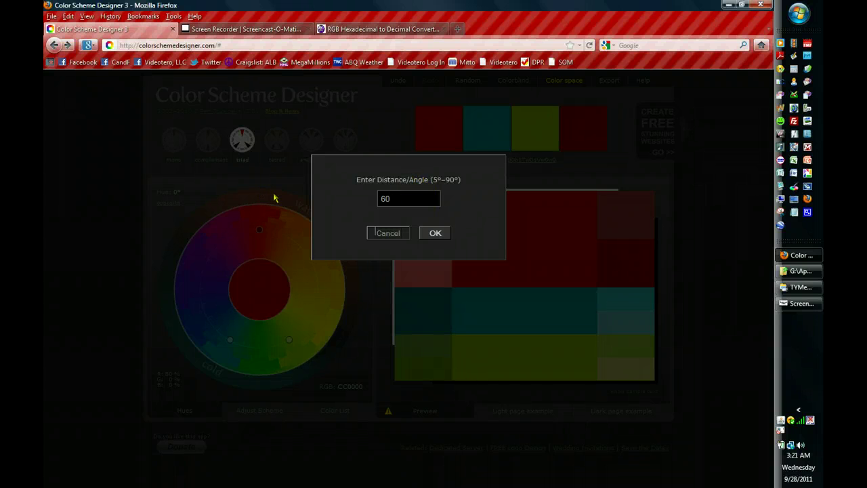
left_click(437, 234)
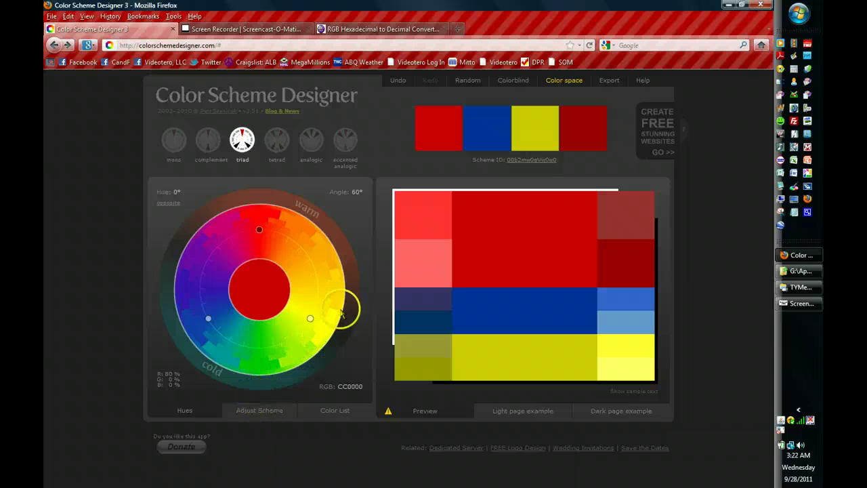
left_click(281, 143)
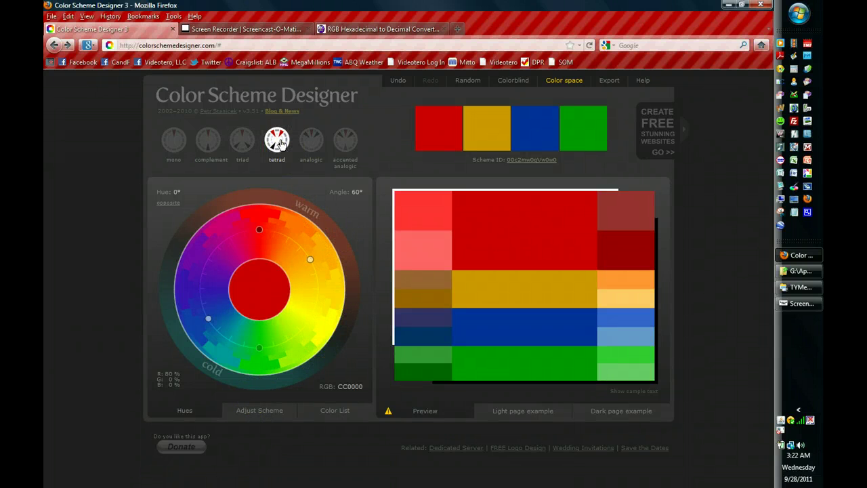
Step: Change the tetrad's spacing angle from 60° to 90°
left_click(357, 193)
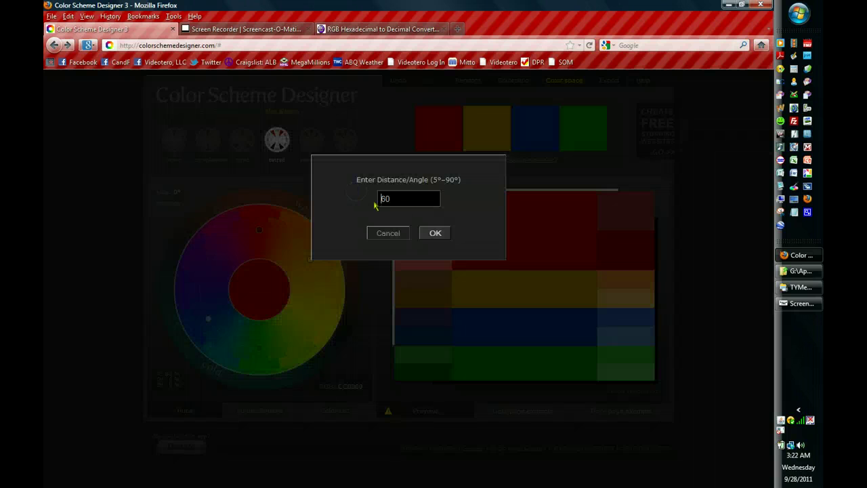
type("90")
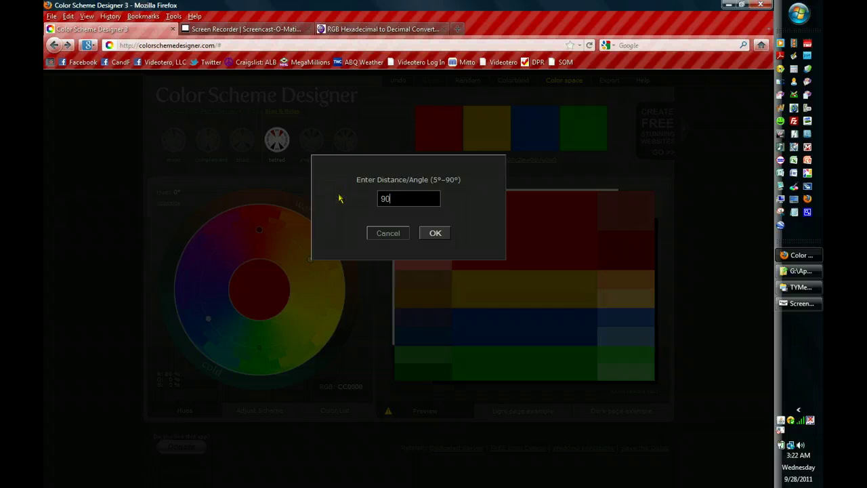
left_click(441, 236)
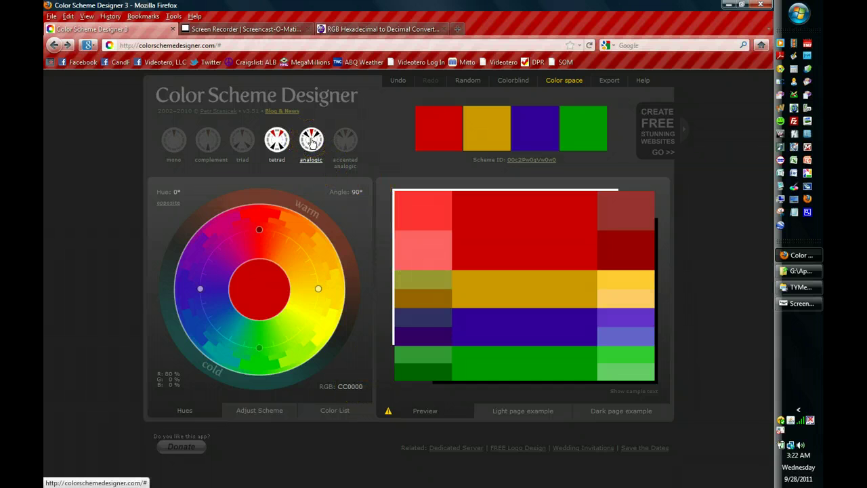
Step: Switch to an analogic scheme with a 45° angle
left_click(312, 140)
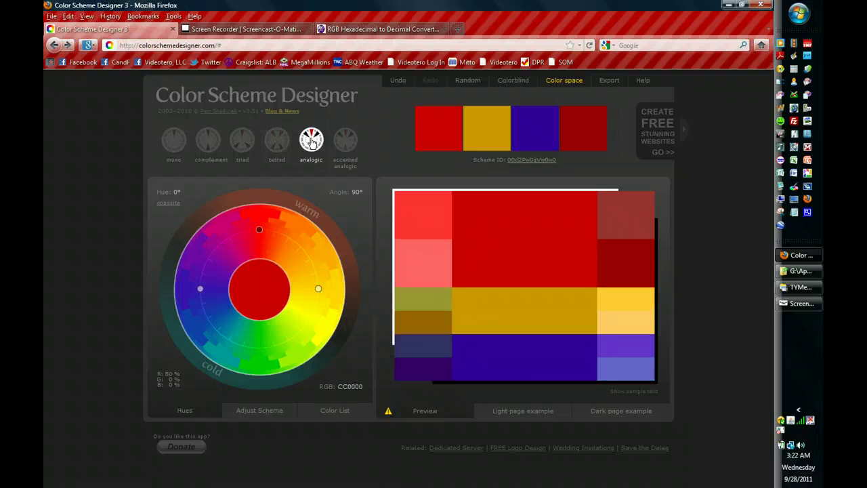
left_click(357, 195)
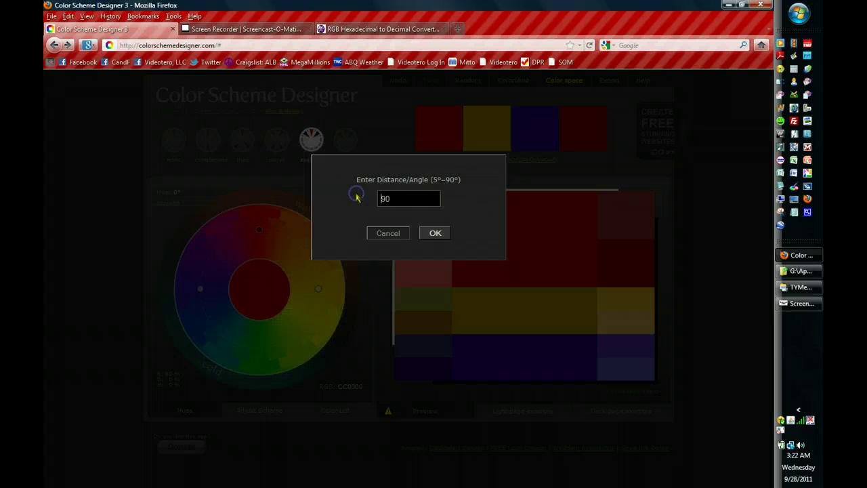
double_click(386, 196)
type("45")
left_click(433, 232)
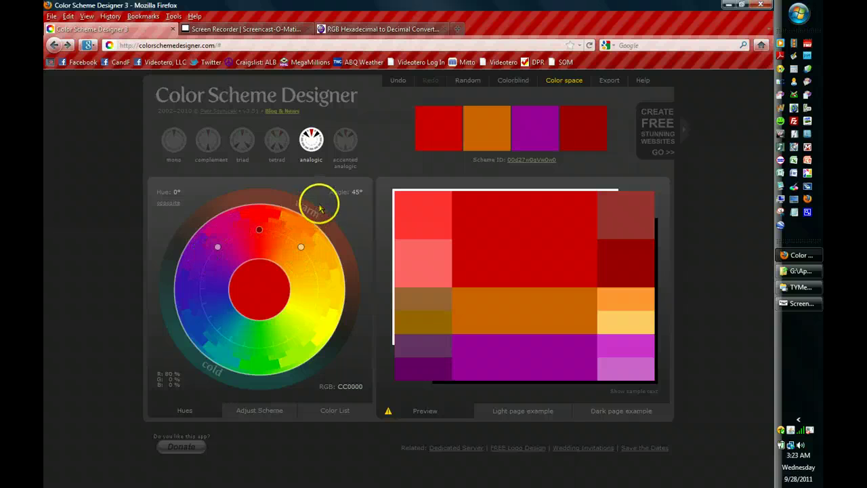
Step: Reduce the angle to 30° and make it accented analogic with orange, magenta and green
left_click(354, 192)
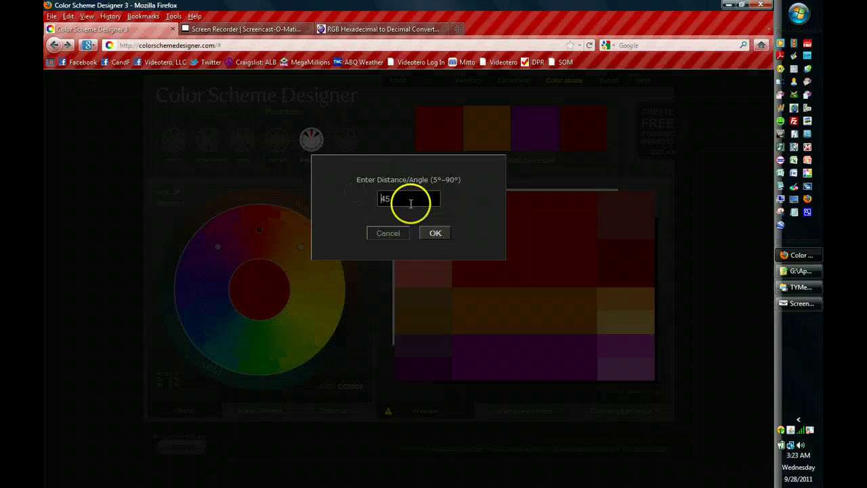
left_click_drag(407, 200, 329, 193)
type("30")
left_click(433, 232)
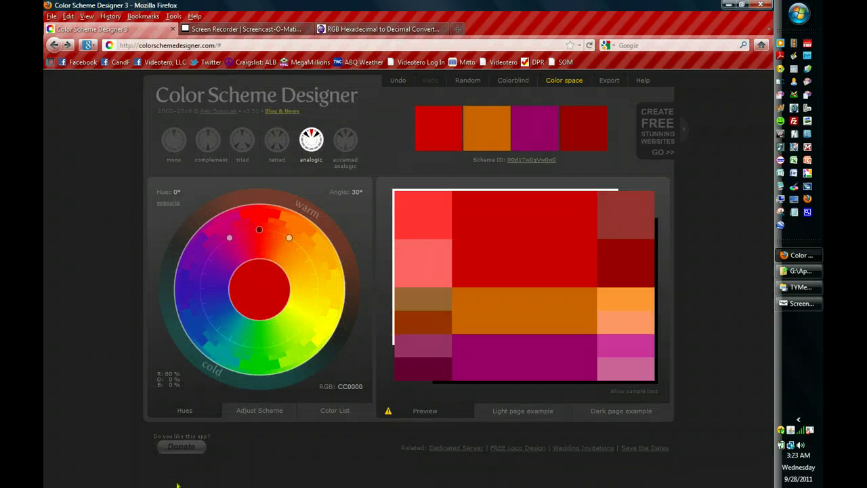
mouse_move(565, 81)
left_click(342, 140)
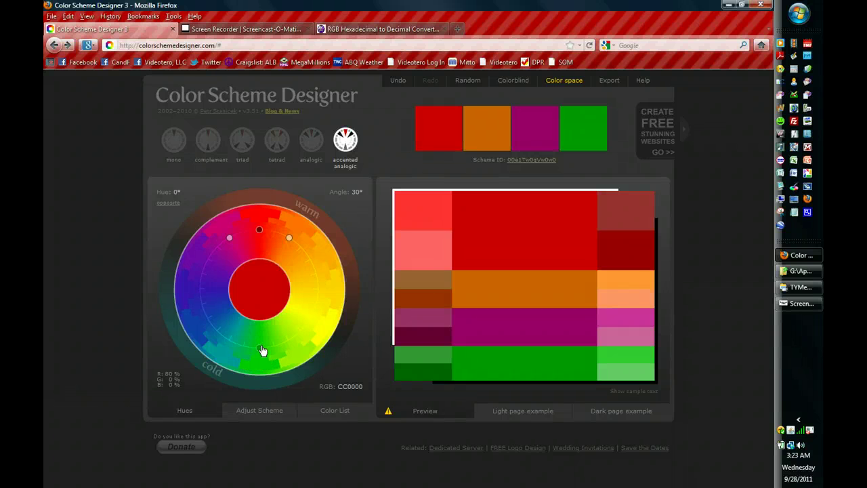
left_click(281, 365)
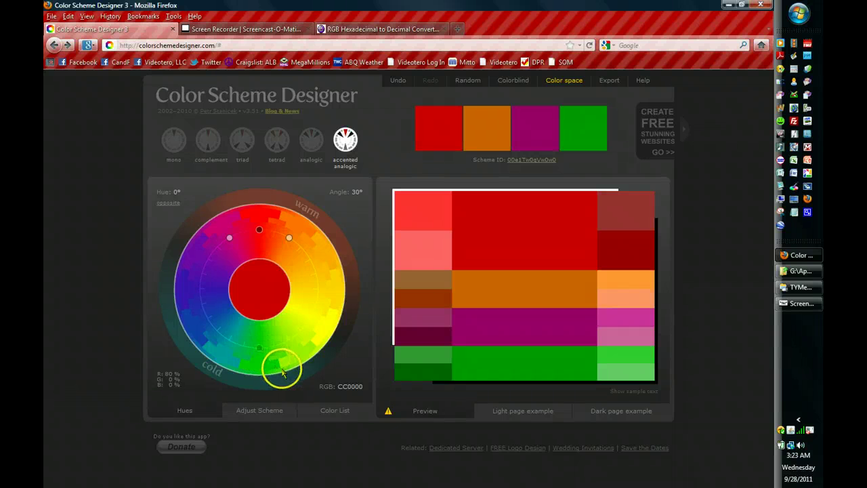
left_click(639, 392)
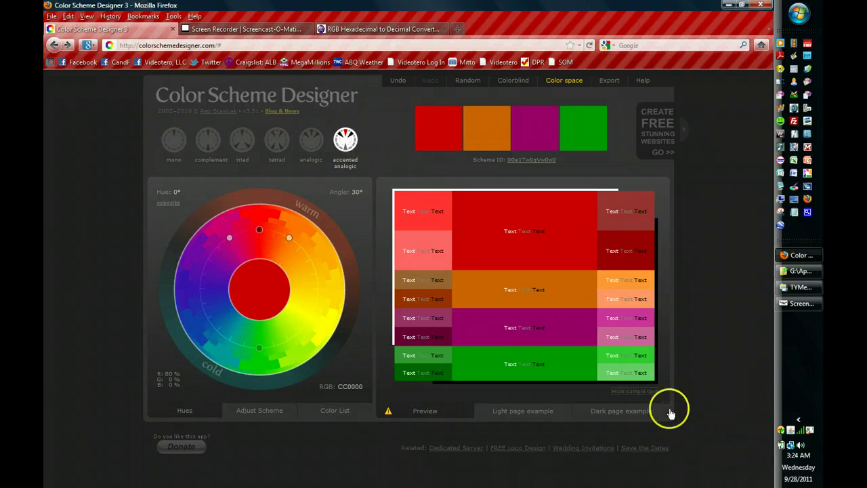
left_click(627, 392)
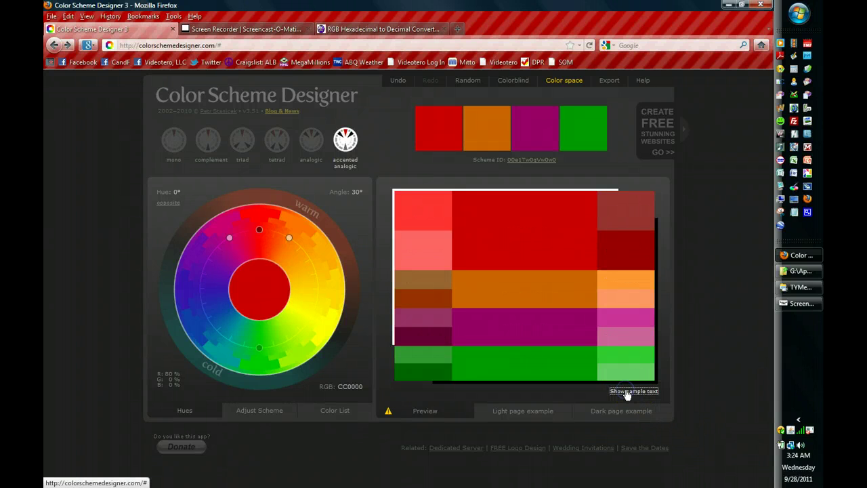
left_click(521, 418)
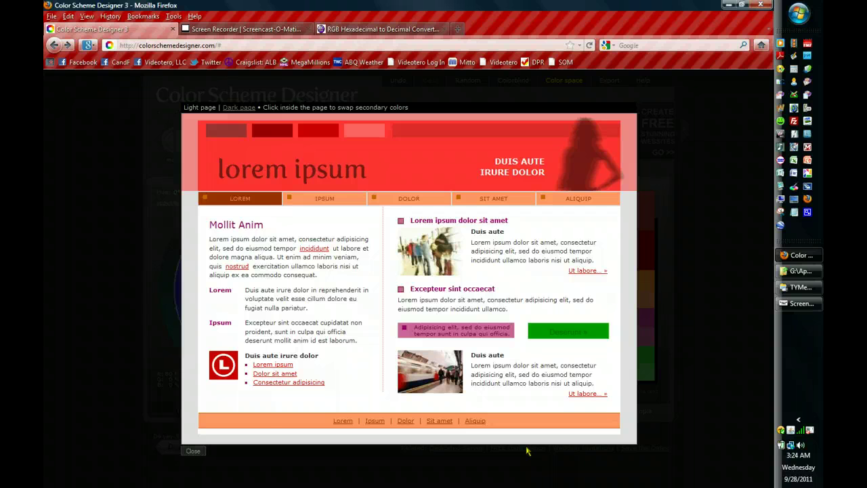
left_click(527, 451)
left_click(621, 410)
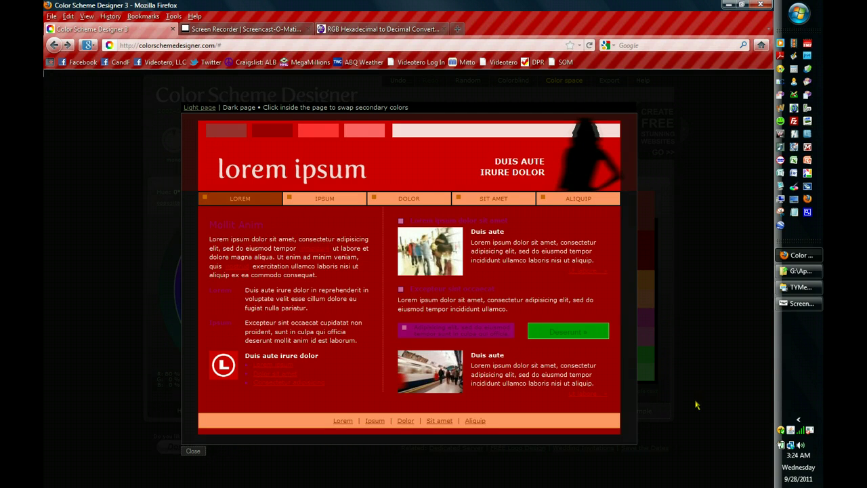
left_click(695, 405)
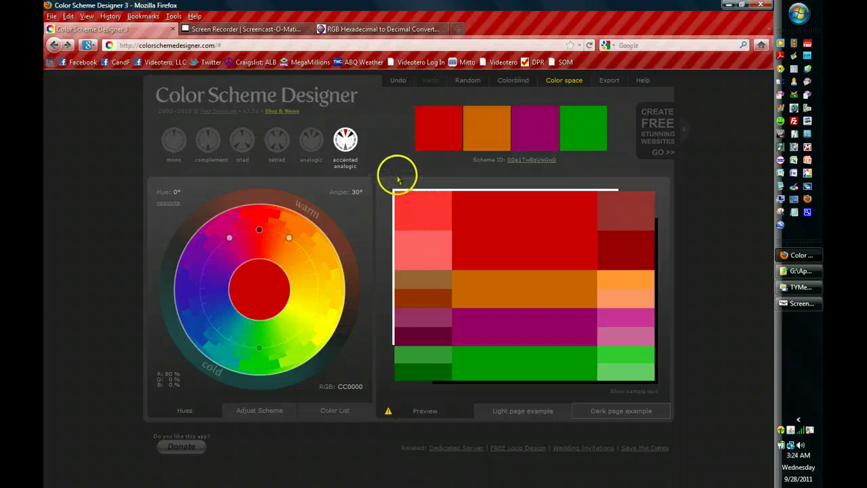
Step: Open the Scheme ID permanent link in a new tab, then return to the original designer tab
left_click(534, 161)
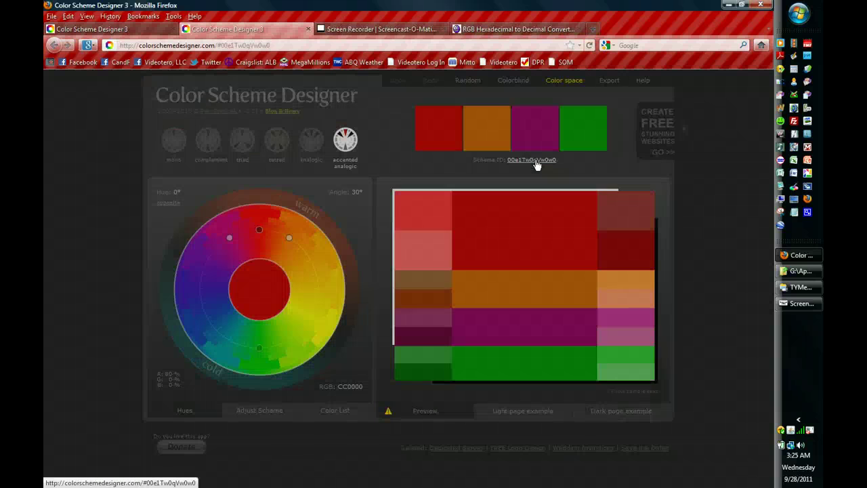
left_click(308, 137)
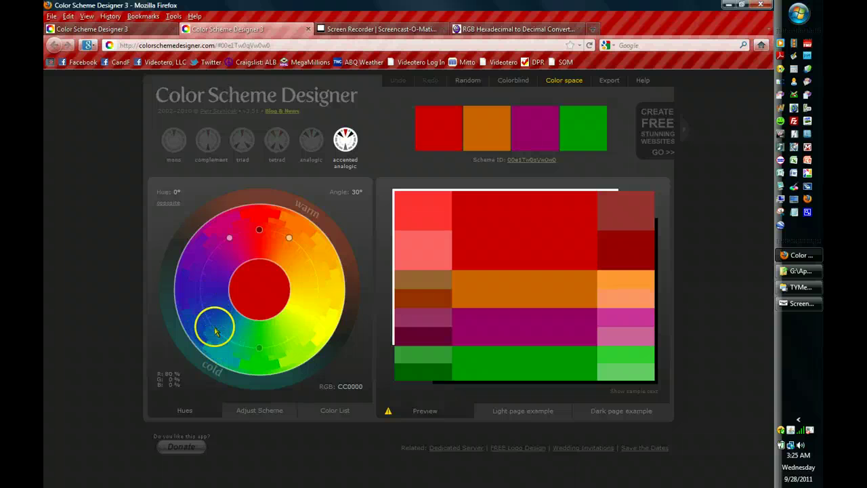
left_click(151, 28)
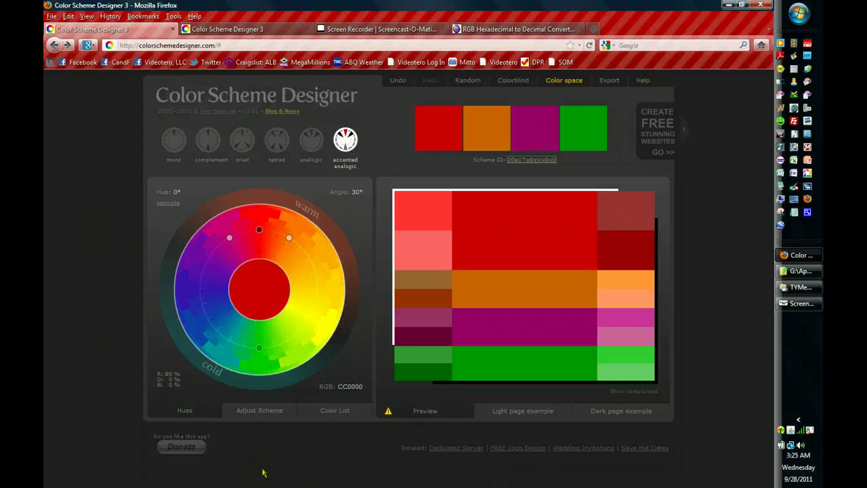
Step: Tweak the palette's overall saturation and brightness, then apply the High Contrast preset
left_click(262, 410)
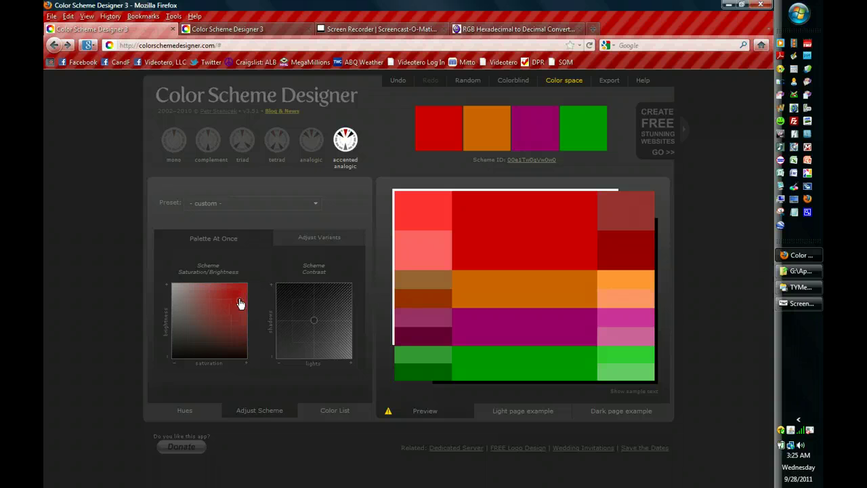
mouse_move(241, 303)
left_mouse_down()
mouse_move(228, 294)
mouse_move(199, 311)
mouse_move(228, 313)
mouse_move(257, 343)
mouse_move(319, 319)
mouse_move(217, 313)
mouse_move(215, 342)
mouse_move(195, 331)
mouse_move(205, 316)
mouse_move(219, 323)
left_mouse_up()
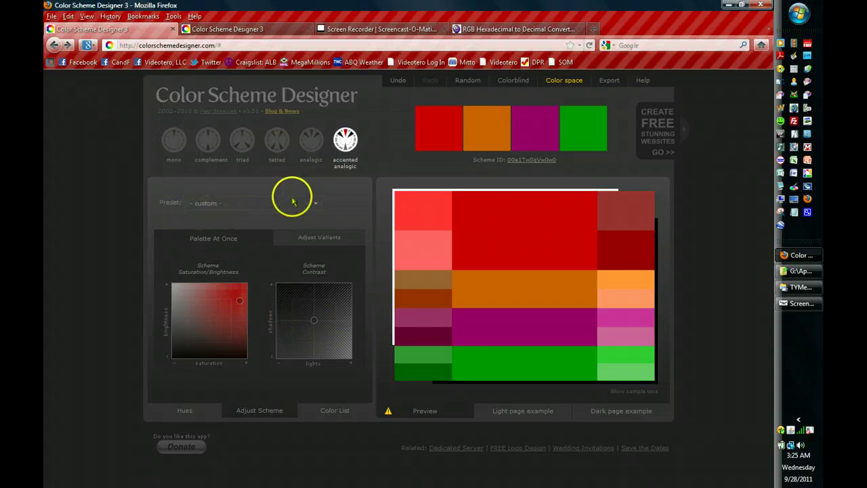
left_click(316, 203)
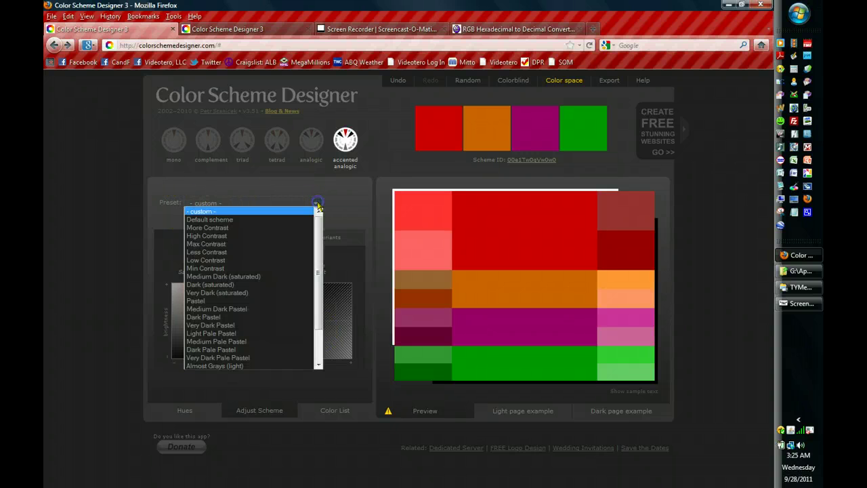
left_click(293, 236)
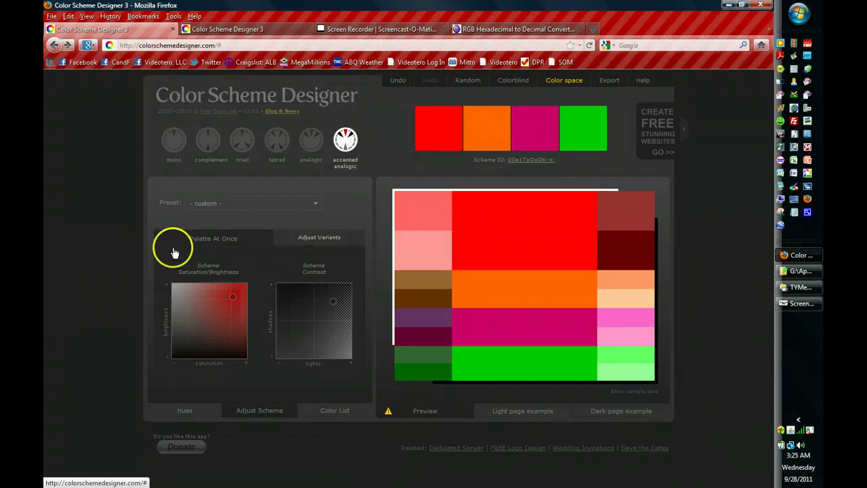
Step: Preview the palette on a dark page, try Very Dark (saturated), then reapply High Contrast
left_click(600, 421)
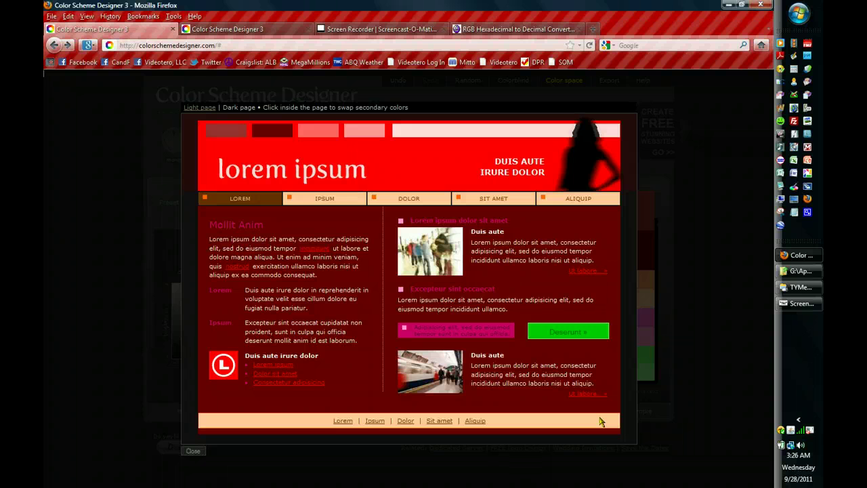
left_click(600, 421)
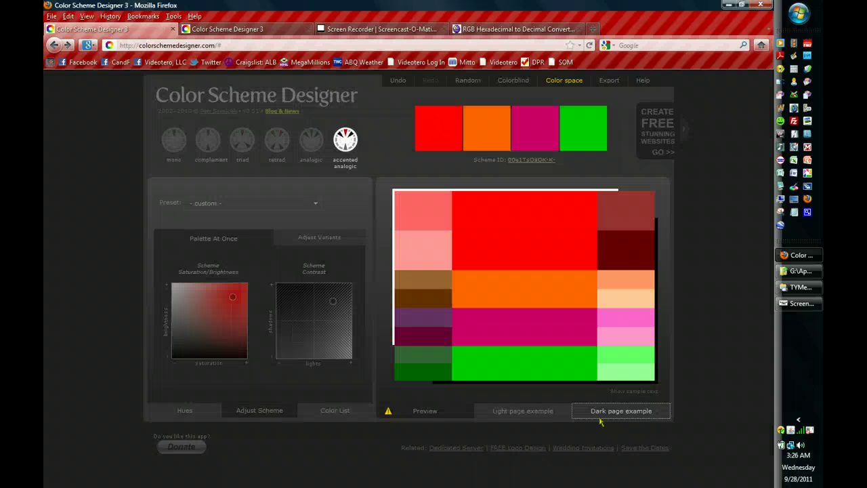
left_click(314, 203)
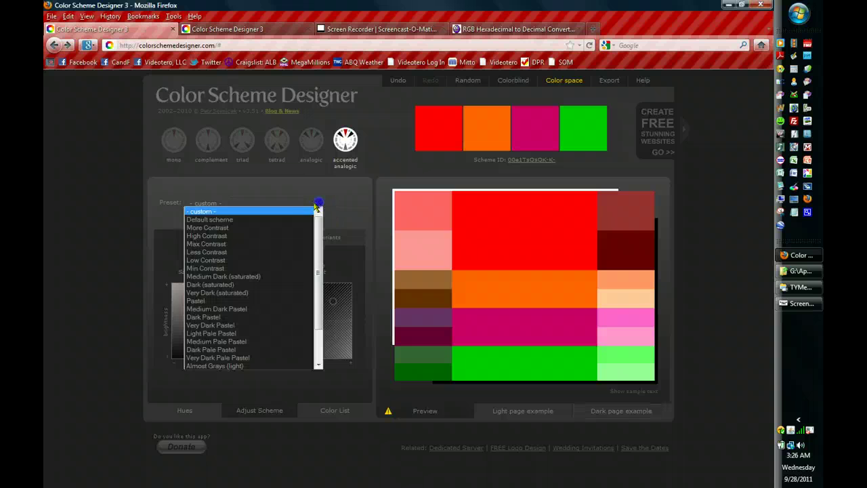
left_click(261, 292)
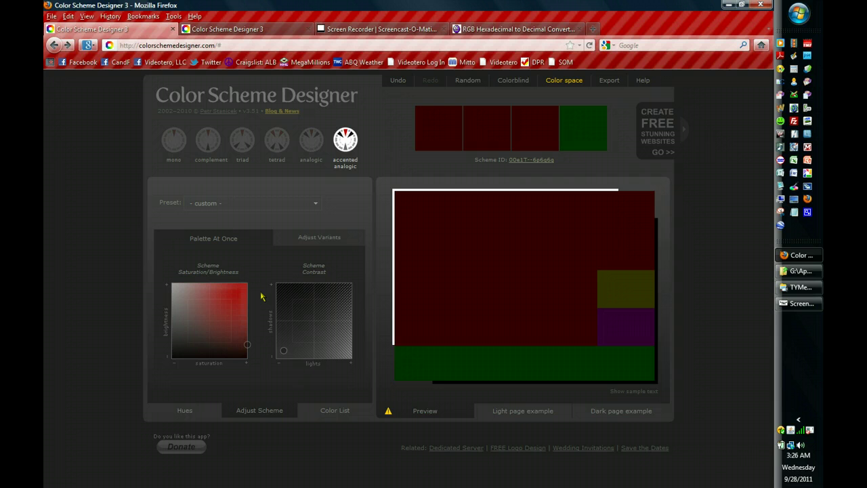
left_click(315, 202)
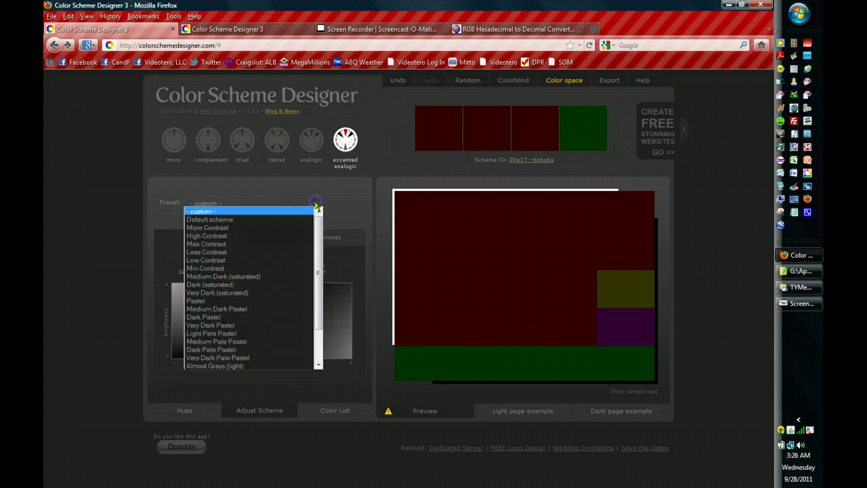
left_click(255, 243)
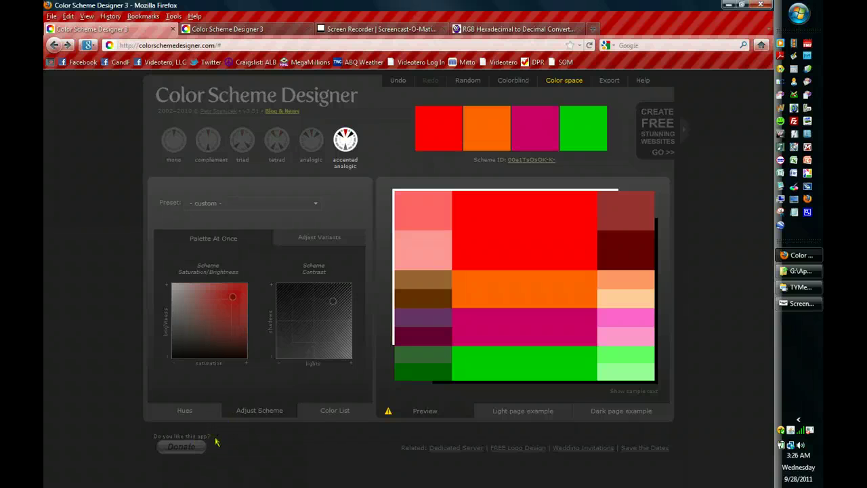
left_click(322, 242)
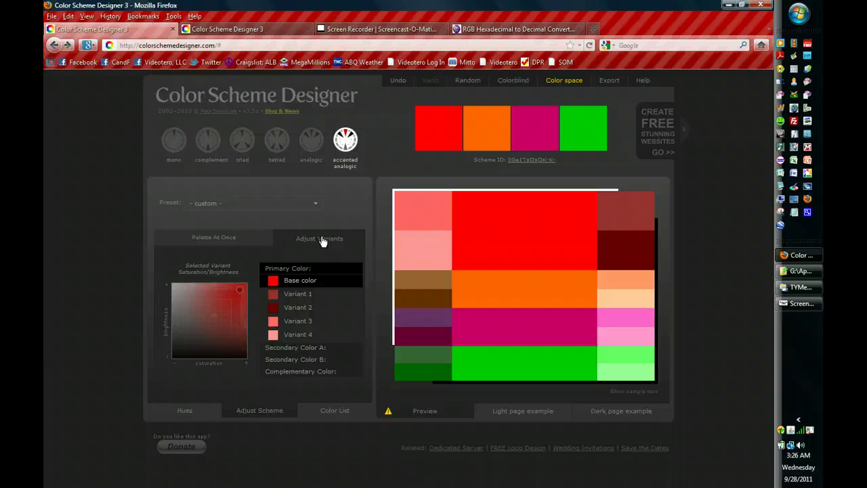
left_click(309, 296)
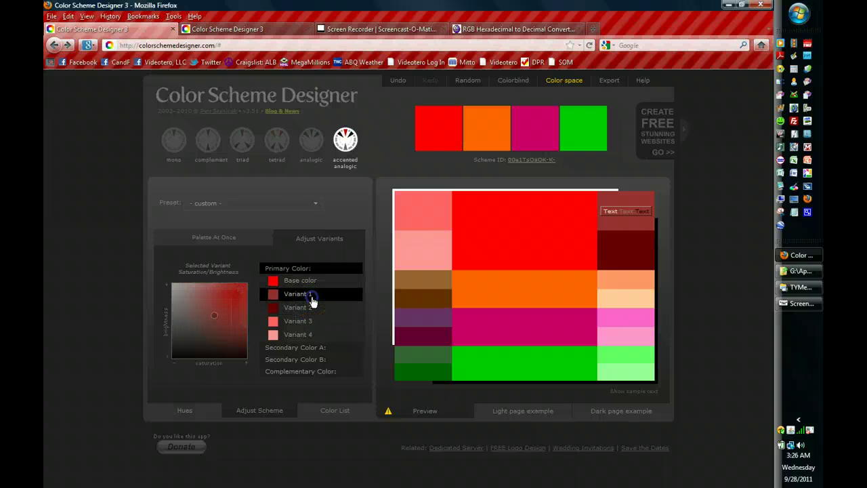
left_click_drag(189, 346, 213, 320)
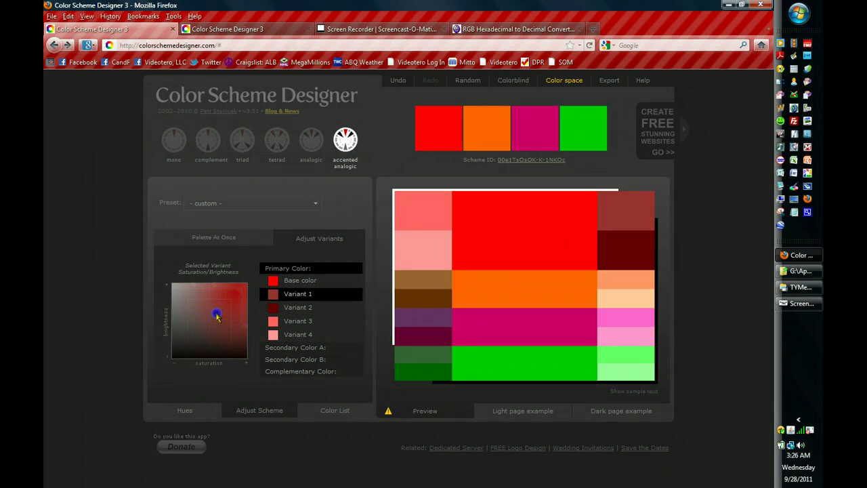
mouse_move(217, 317)
left_mouse_down()
mouse_move(203, 332)
mouse_move(222, 325)
mouse_move(210, 328)
mouse_move(212, 319)
left_mouse_up()
left_click(274, 348)
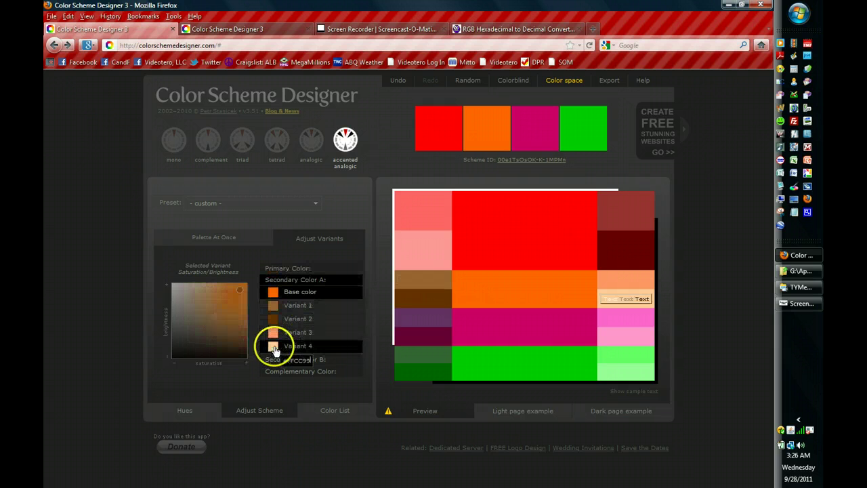
left_click(296, 378)
left_click(286, 364)
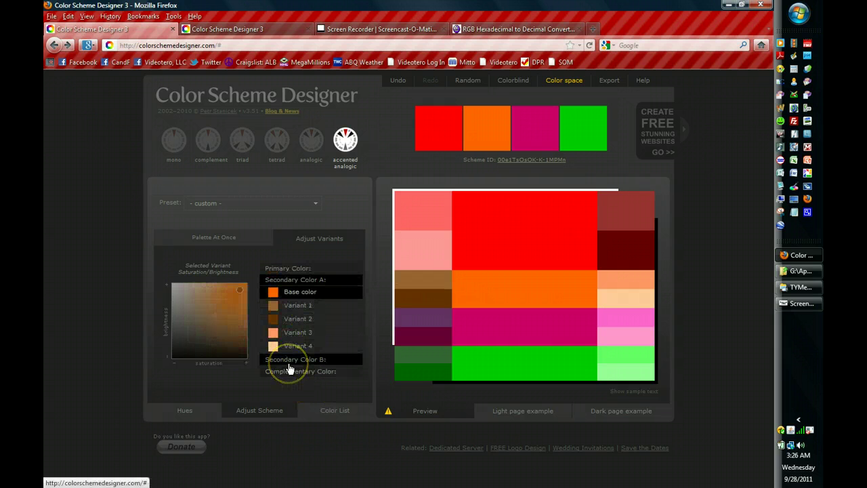
left_click(289, 365)
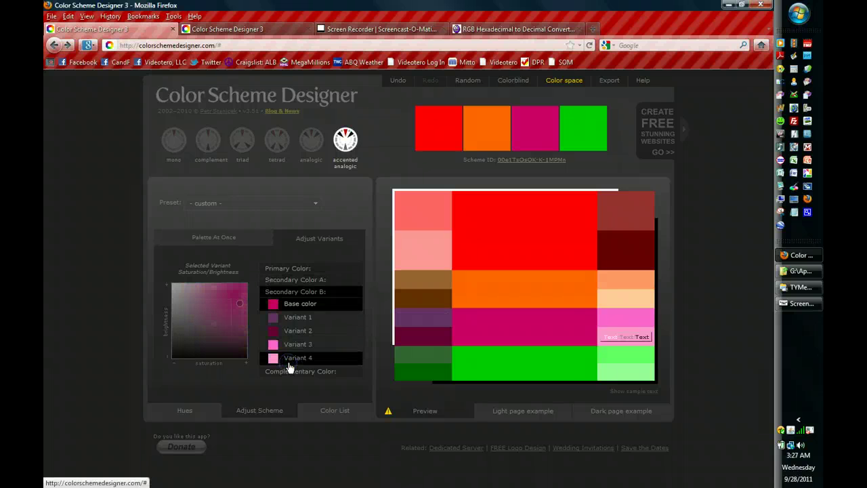
left_click(300, 373)
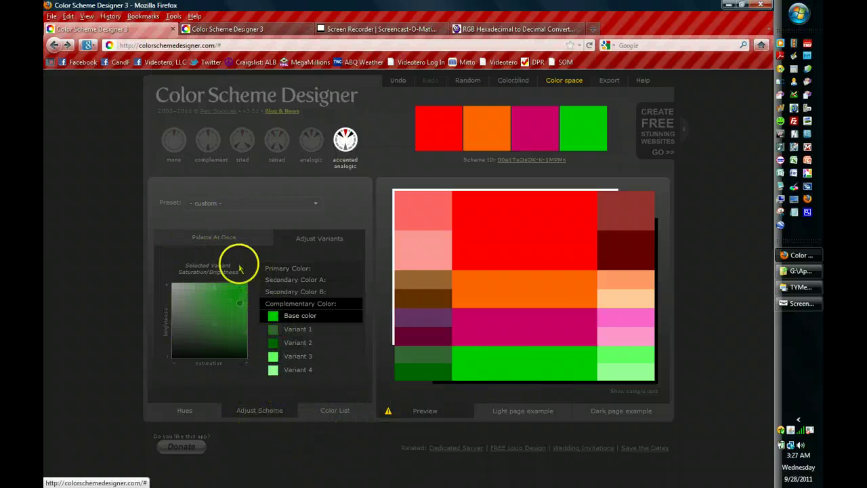
left_click(240, 242)
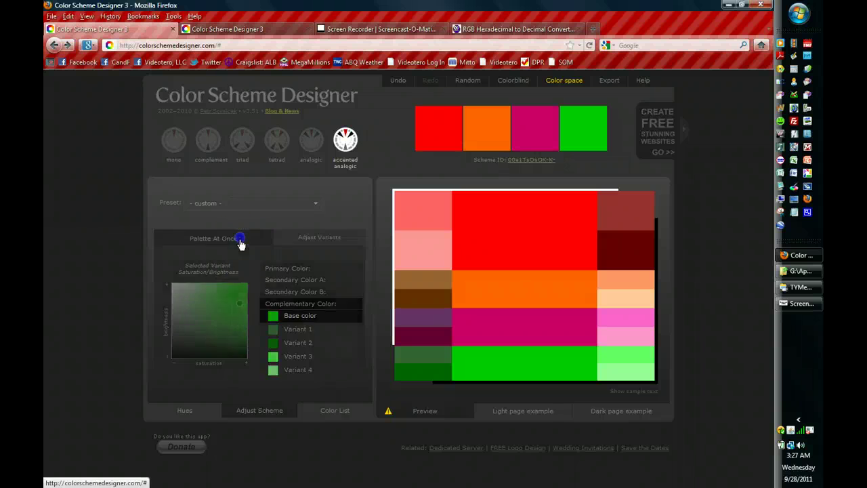
left_click(300, 238)
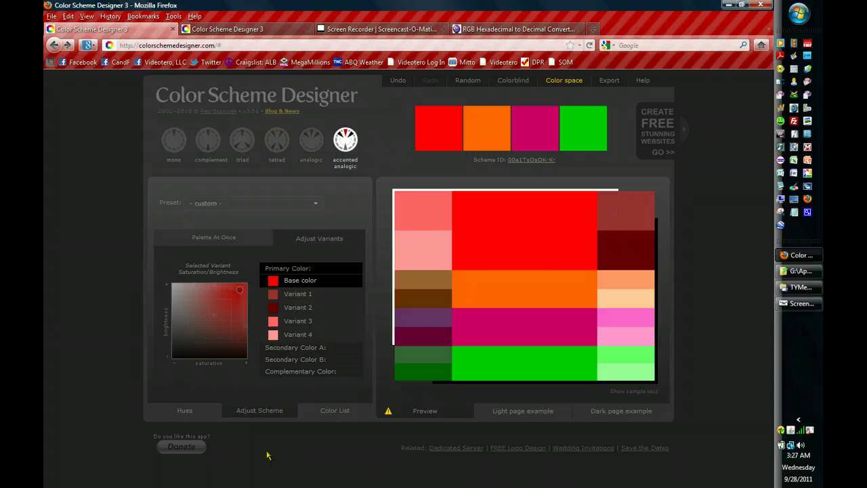
Step: List hex codes for all palette colours and select the 663300 code
left_click(341, 411)
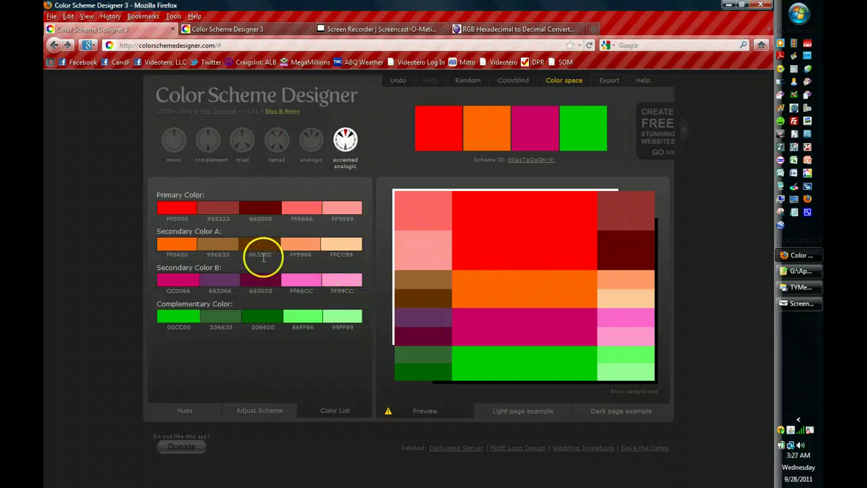
double_click(261, 255)
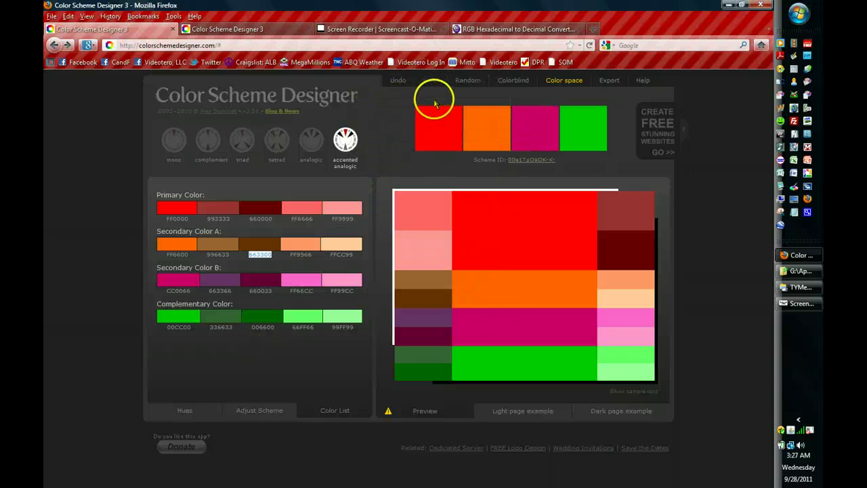
mouse_move(465, 82)
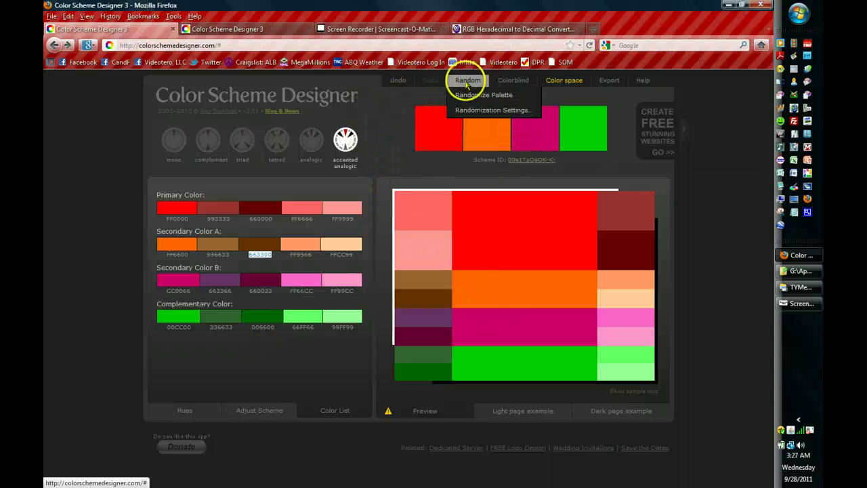
Step: Accept the randomization settings, open the scheme ID link, then return to the red/orange palette
left_click(461, 112)
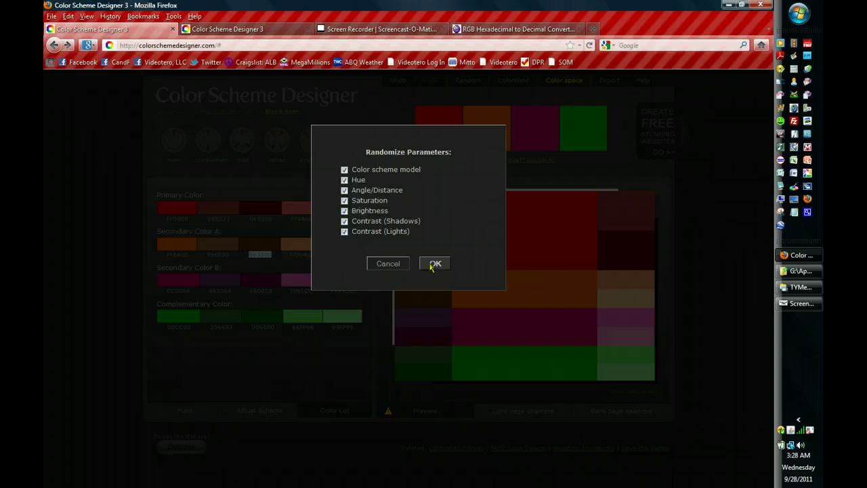
left_click(434, 264)
left_click(466, 80)
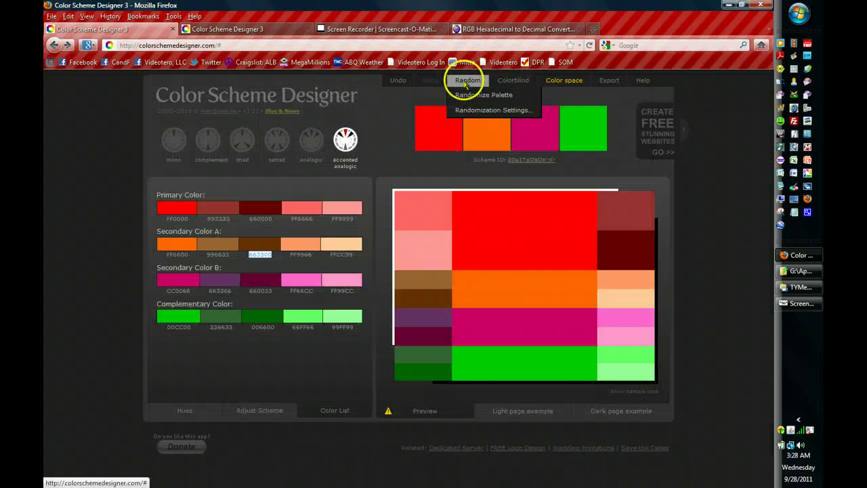
left_click(530, 163)
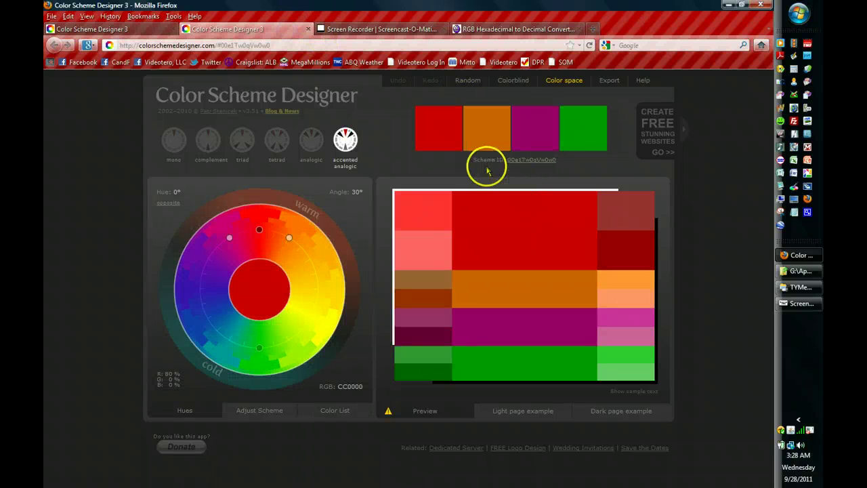
left_click(531, 159)
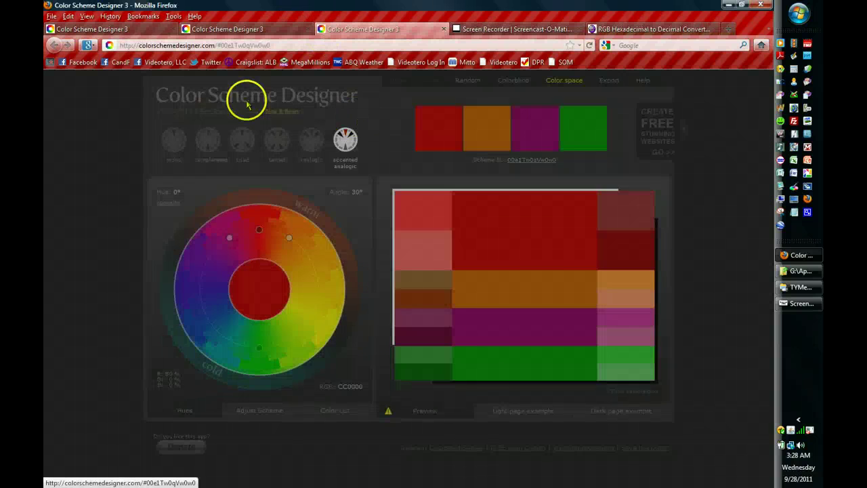
left_click(128, 29)
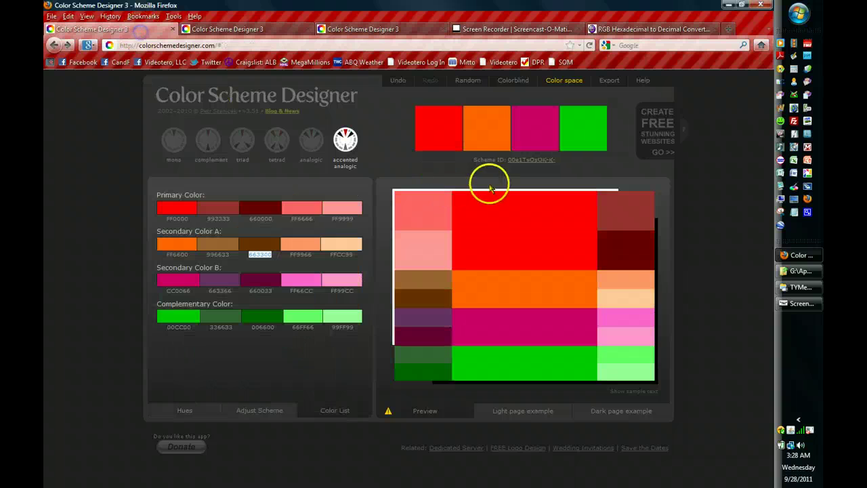
Step: Randomize the palette four times until a green/red tetrad with primary 00CC00 appears
left_click(475, 89)
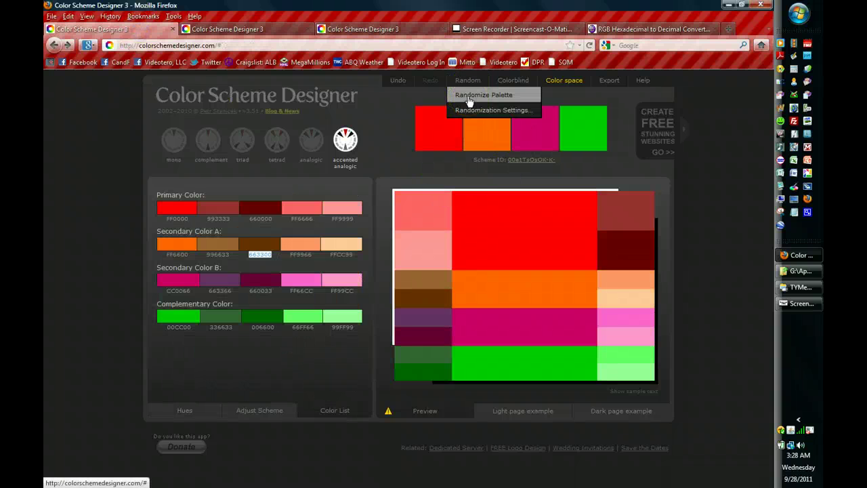
left_click(469, 96)
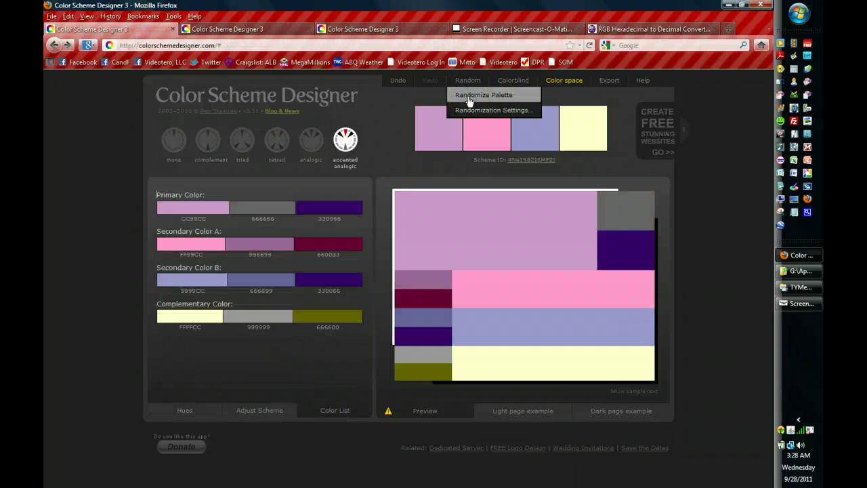
left_click(469, 96)
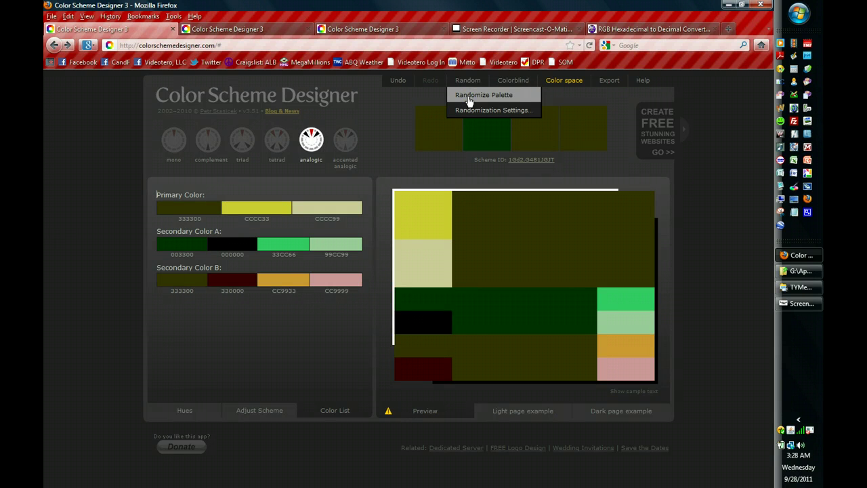
left_click(469, 95)
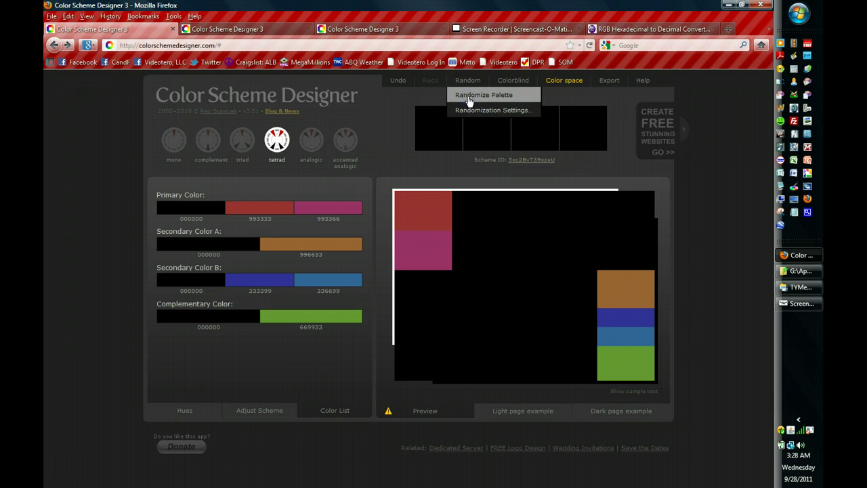
left_click(469, 99)
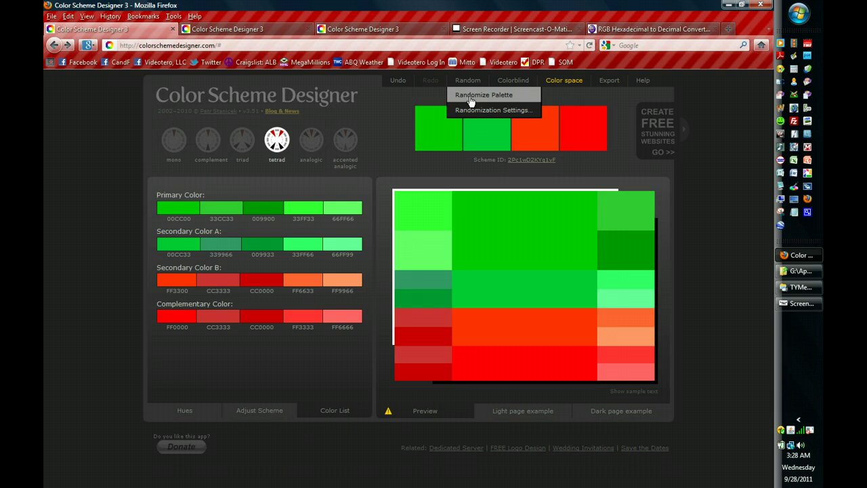
left_click(506, 82)
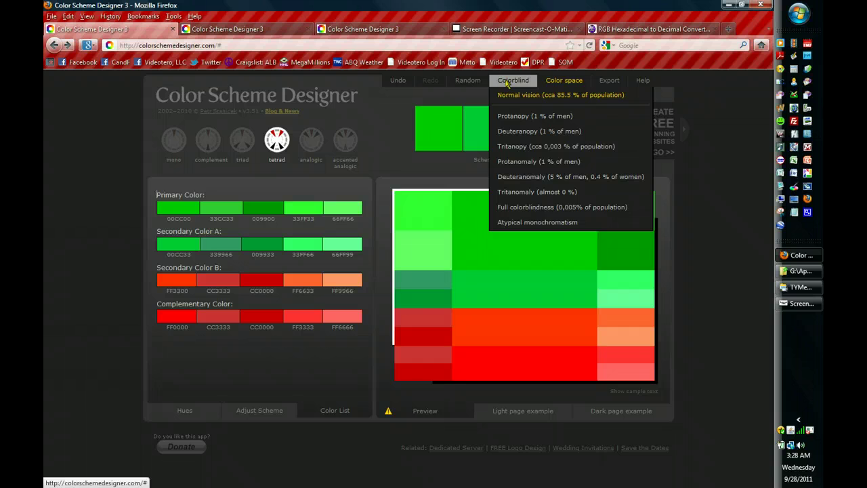
Step: Simulate the palette under Protanomaly (1% of men), showing its reds as orange
left_click(508, 95)
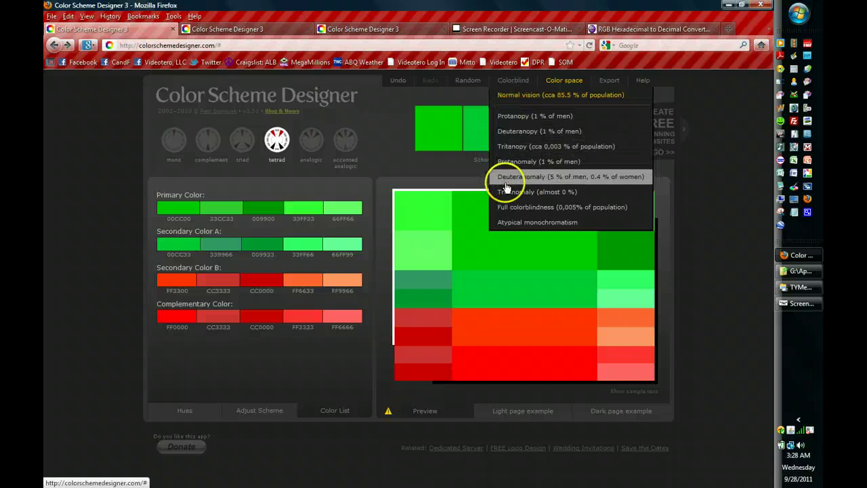
left_click(509, 80)
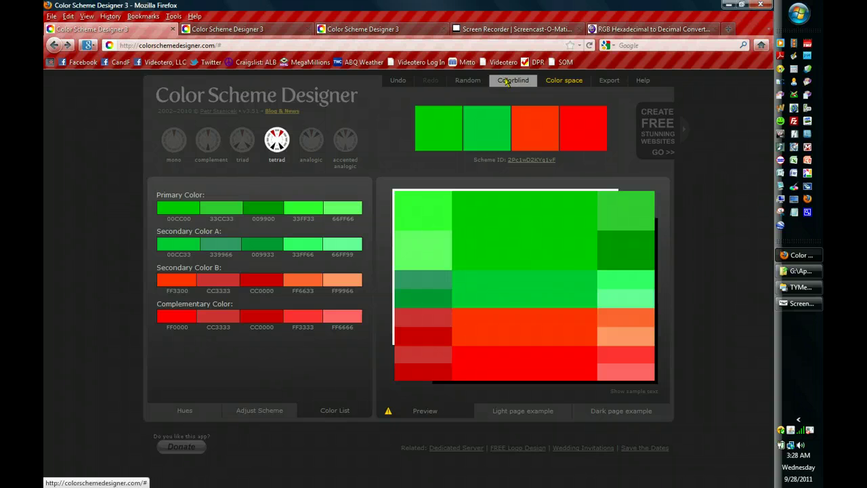
left_click(512, 81)
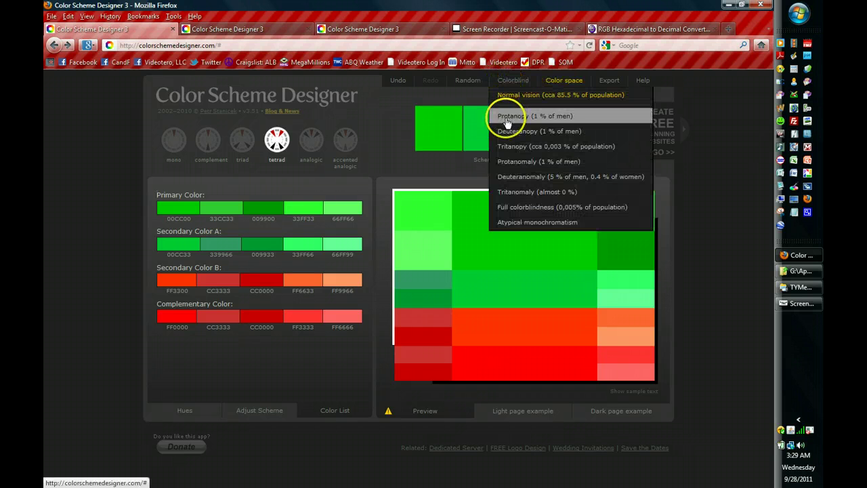
left_click(509, 162)
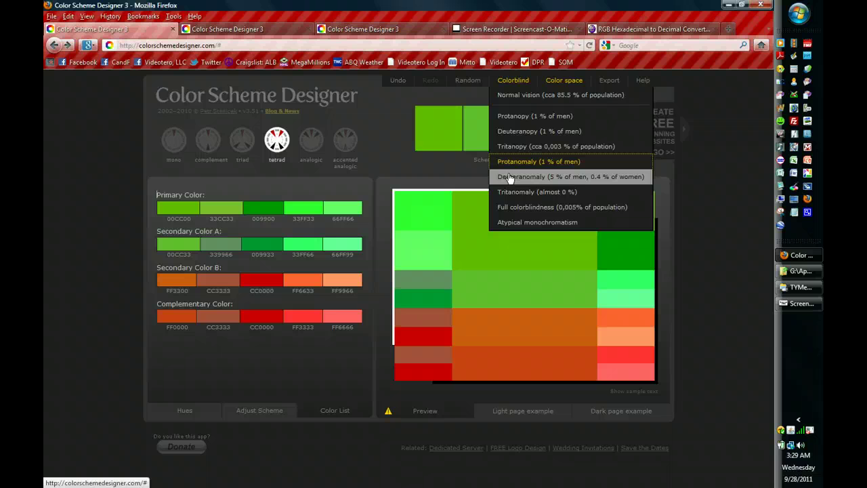
left_click(514, 92)
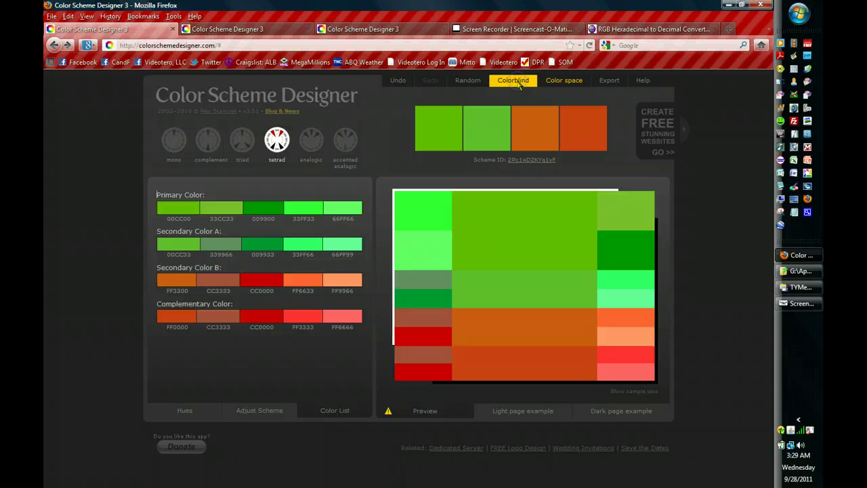
left_click(515, 81)
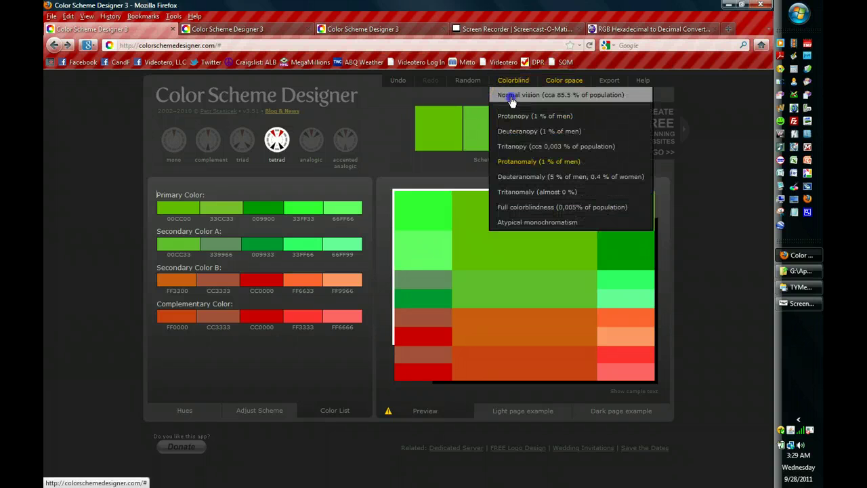
Step: Restore normal vision, try Web Colors, then list Opaltone OMS matches such as OMS 5761
left_click(512, 94)
left_click(572, 84)
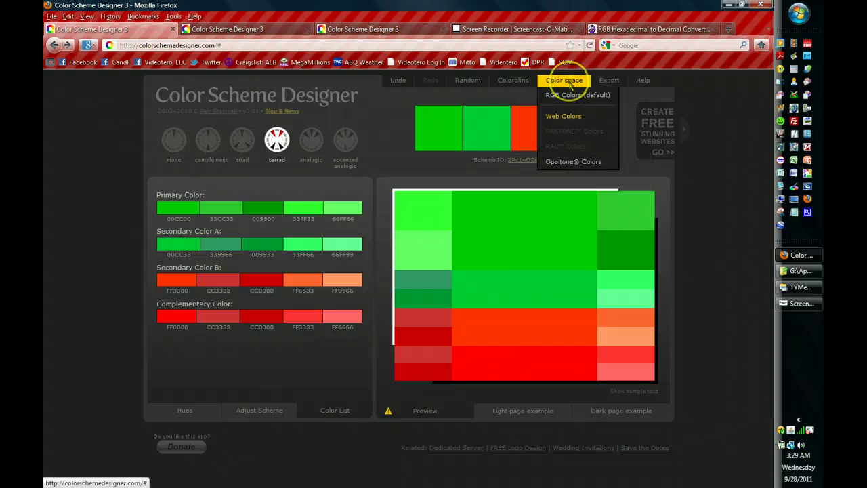
left_click(568, 96)
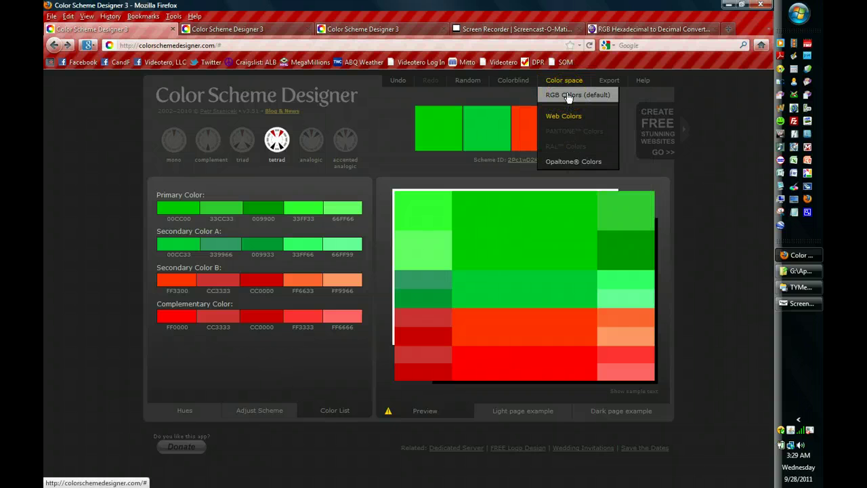
left_click(566, 119)
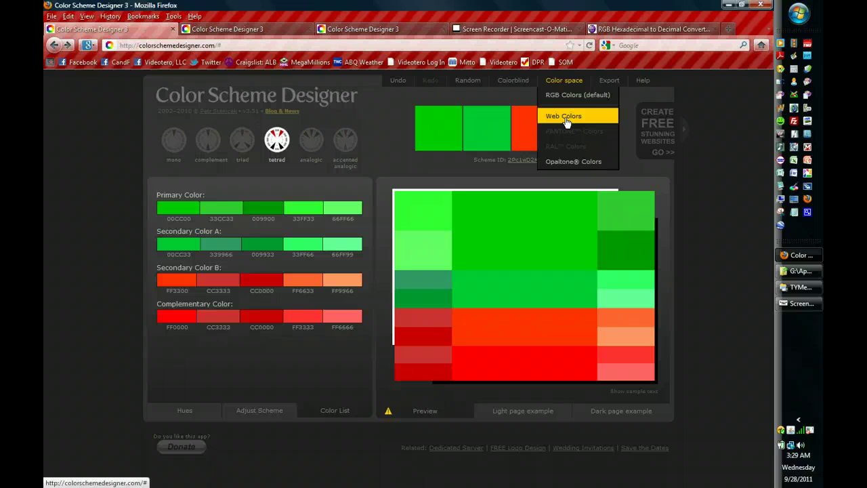
left_click(566, 120)
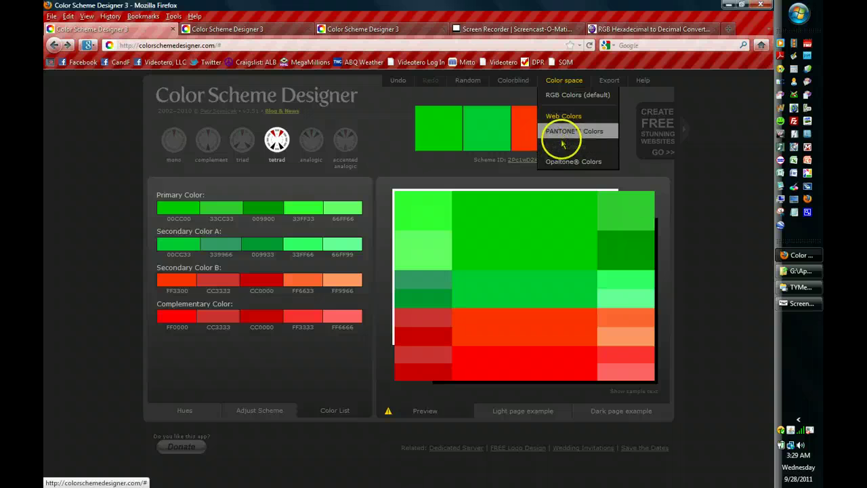
left_click(600, 164)
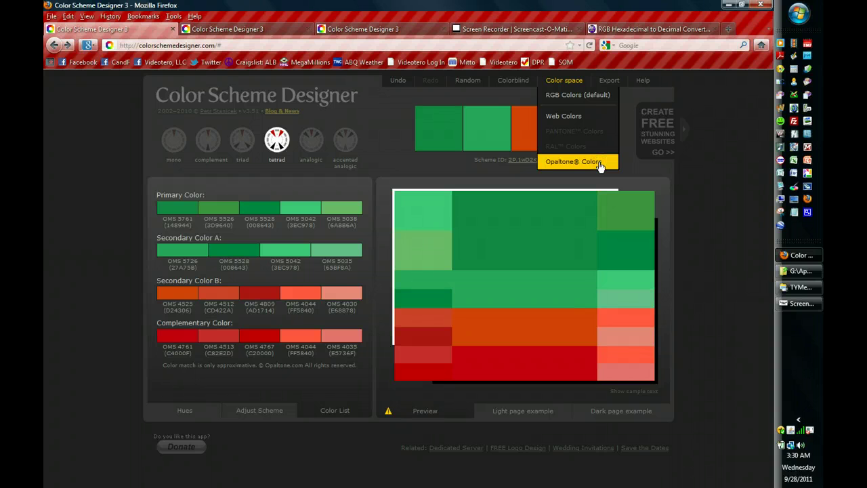
left_click(612, 82)
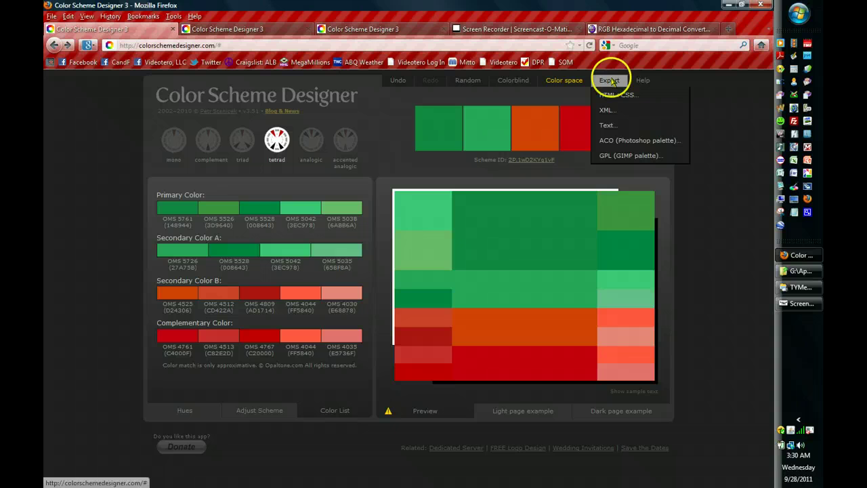
Step: Export the Opaltone palette as an HTML+CSS table of OMS codes and hex values
left_click(617, 156)
left_click(617, 155)
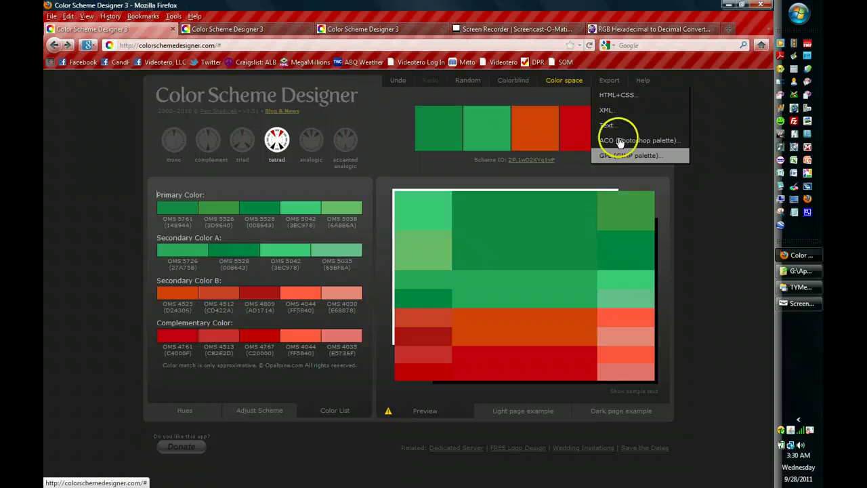
left_click(619, 96)
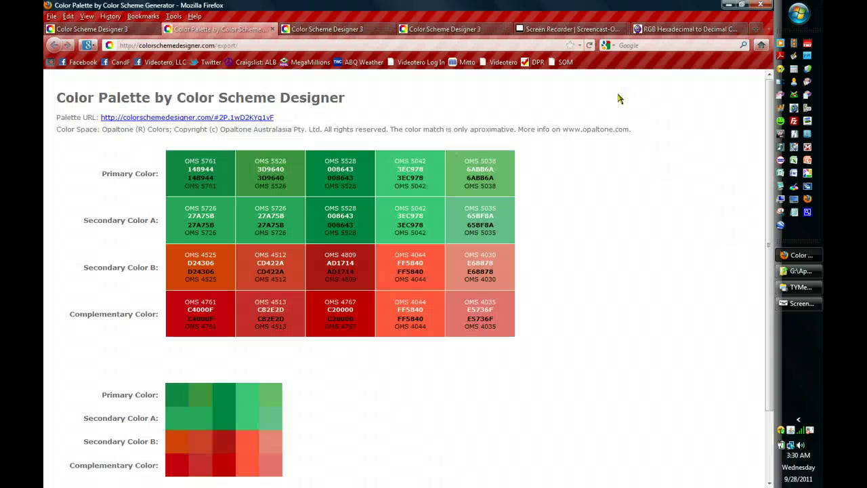
left_click_drag(425, 329, 270, 217)
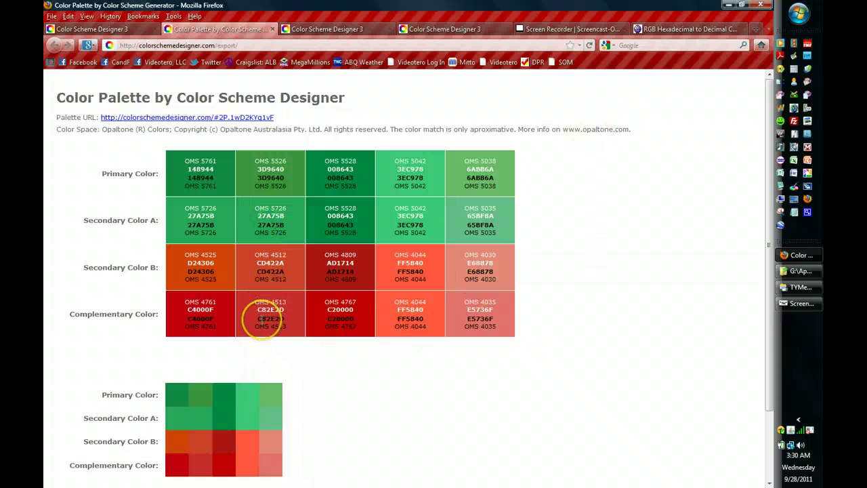
Step: Switch the designer back to Web Colors and copy the primary code 009900 for the converter
left_click(112, 29)
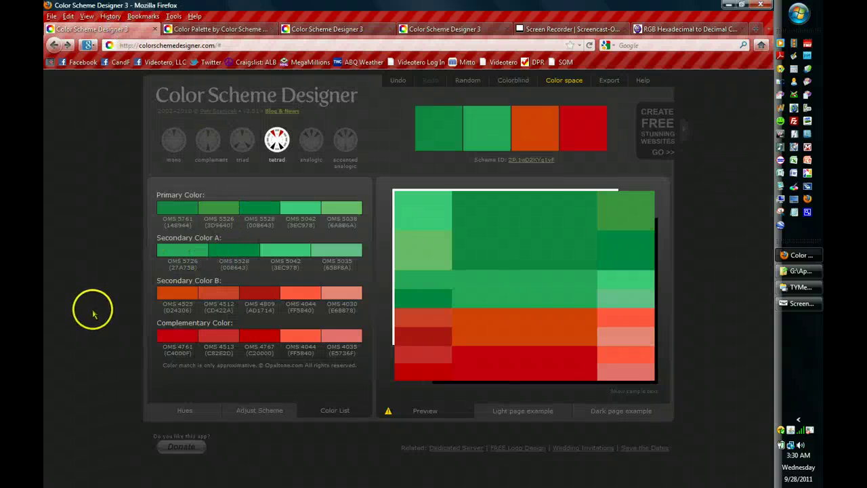
mouse_move(562, 78)
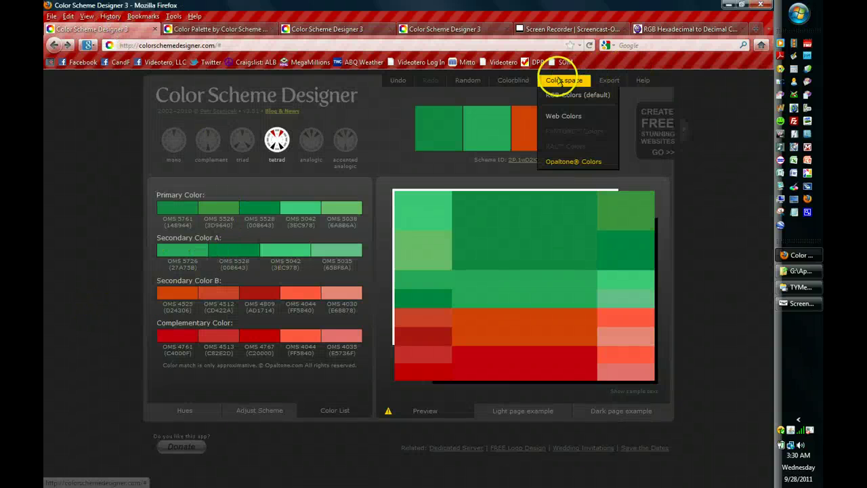
left_click(562, 118)
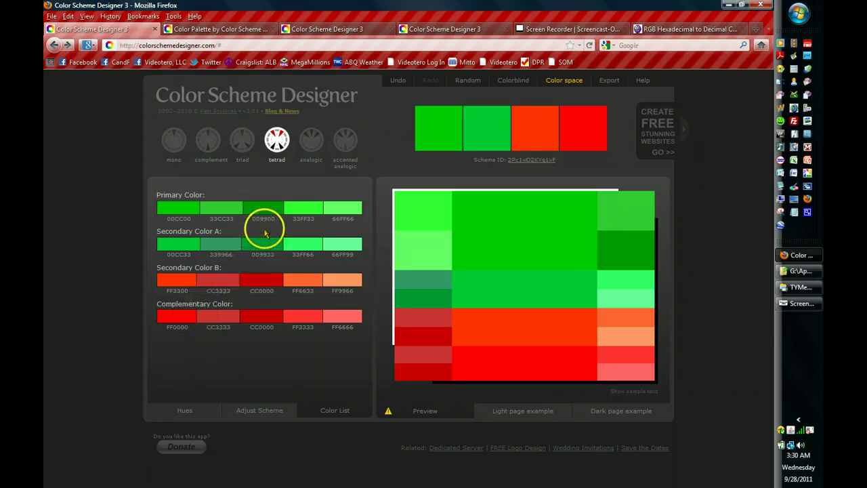
double_click(265, 218)
key("ctrl+c")
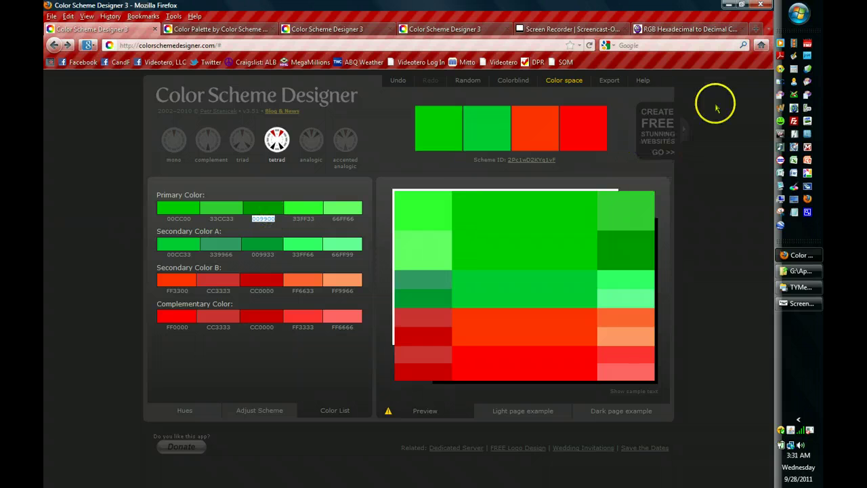
left_click(674, 31)
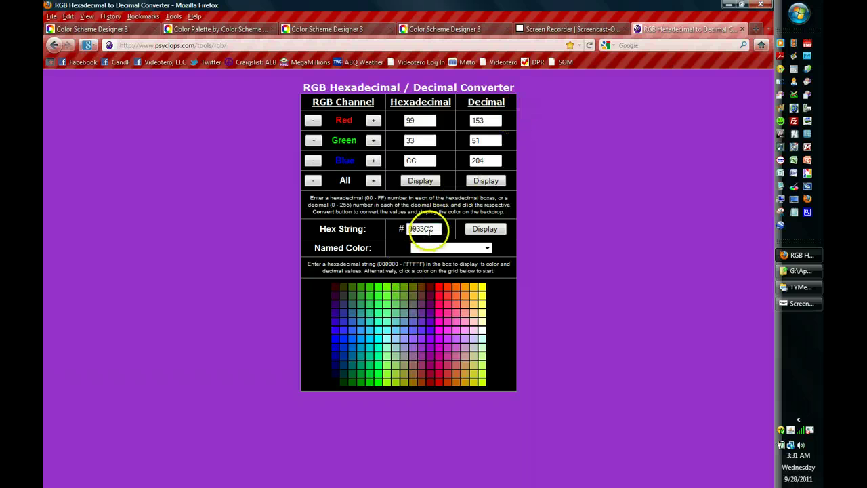
Step: Paste 009900 into the converter's Hex String, then return to the green/red tetrad palette
left_click_drag(438, 229, 401, 229)
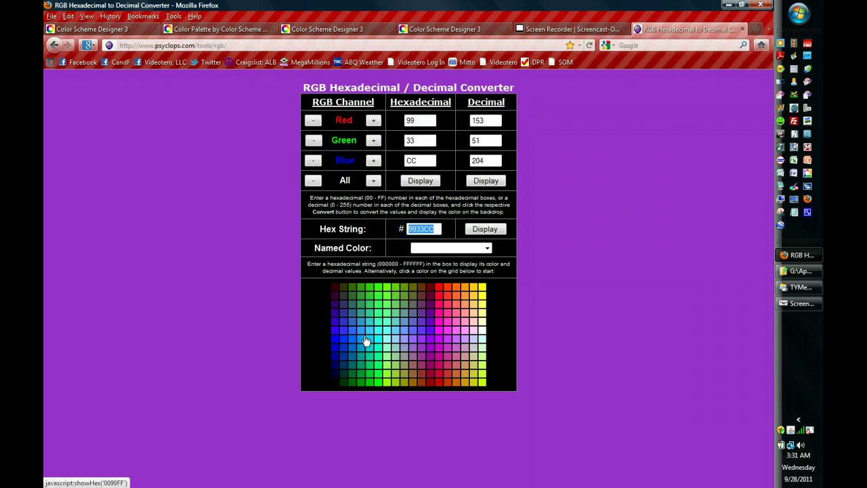
key("ctrl+v")
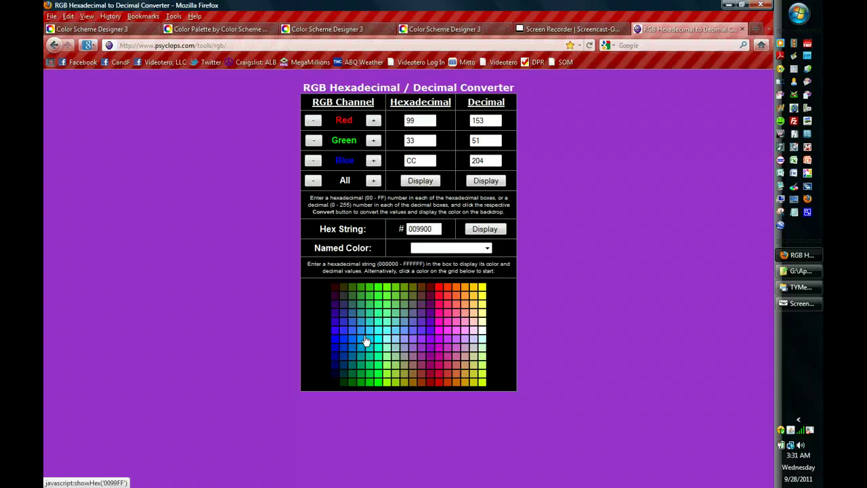
left_click(464, 30)
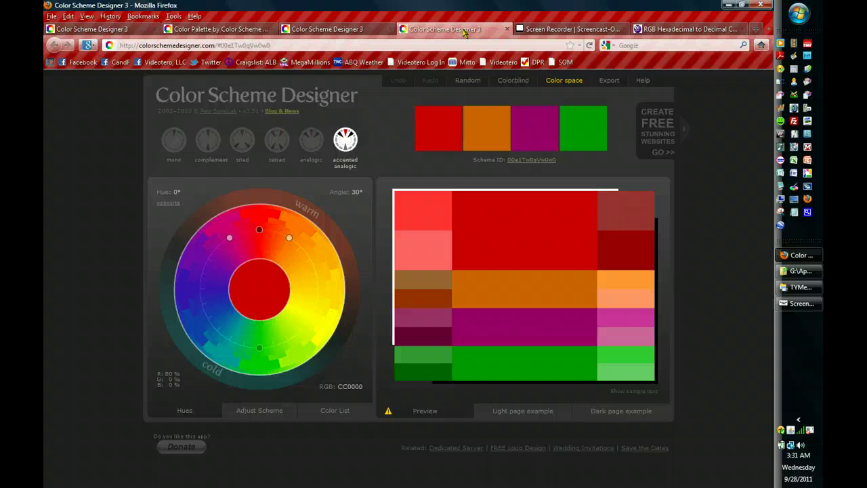
left_click(135, 30)
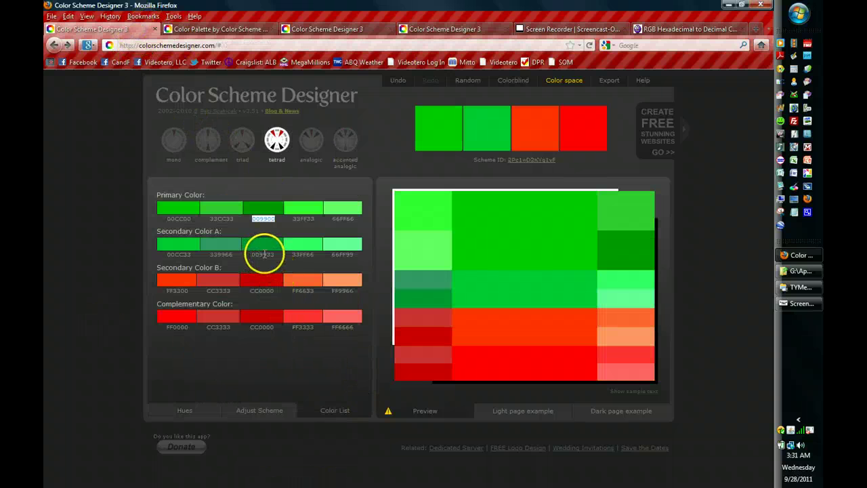
Step: Copy Secondary Color A 009933 into the converter and display it as RGB 0, 153, 51
double_click(262, 254)
key("ctrl+c")
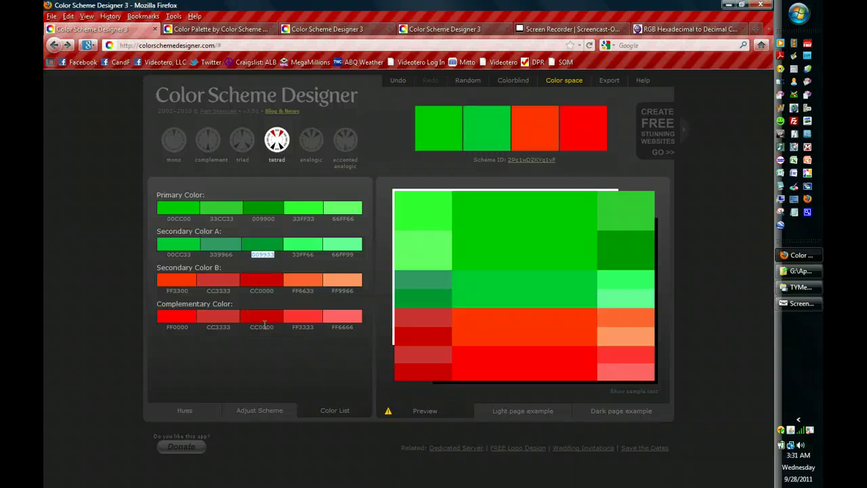
left_click(667, 29)
double_click(417, 229)
key("ctrl+v")
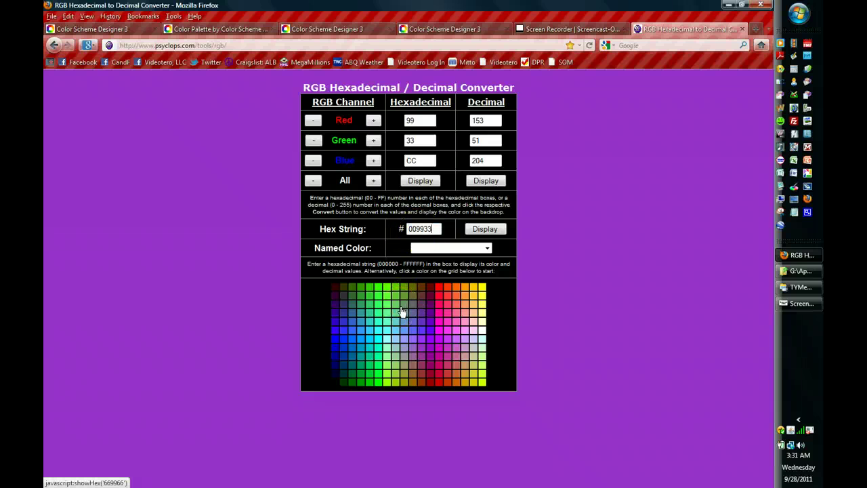
left_click(475, 230)
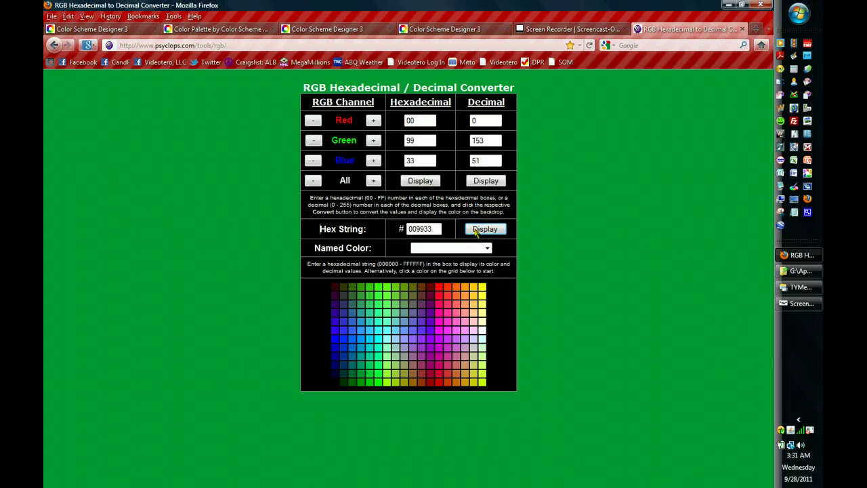
left_click(477, 120)
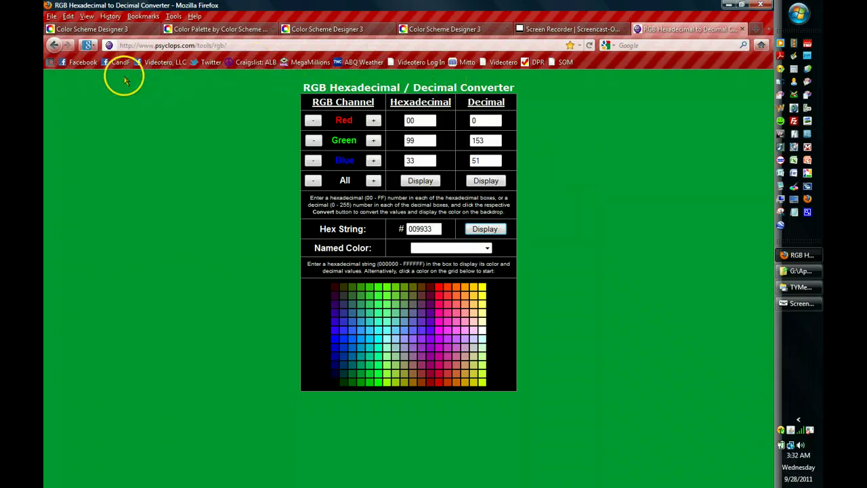
left_click(136, 30)
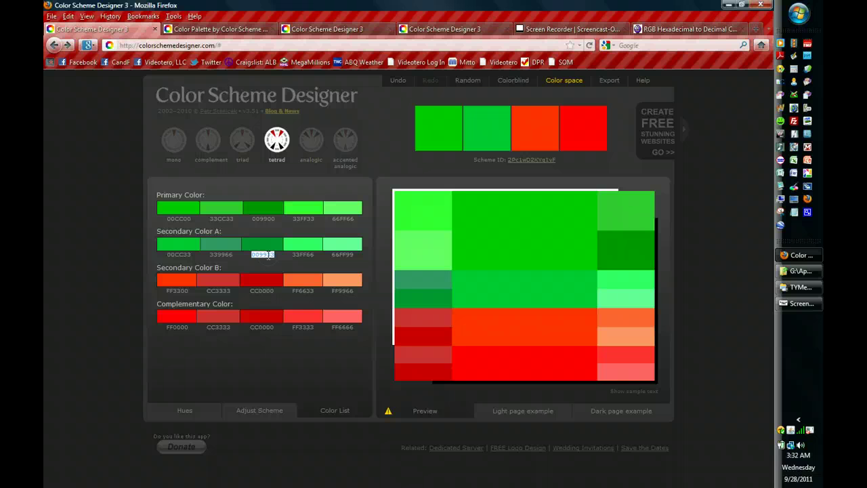
Step: In the Hues tab, change the base RGB from 00CC00 to 009933
left_click(189, 411)
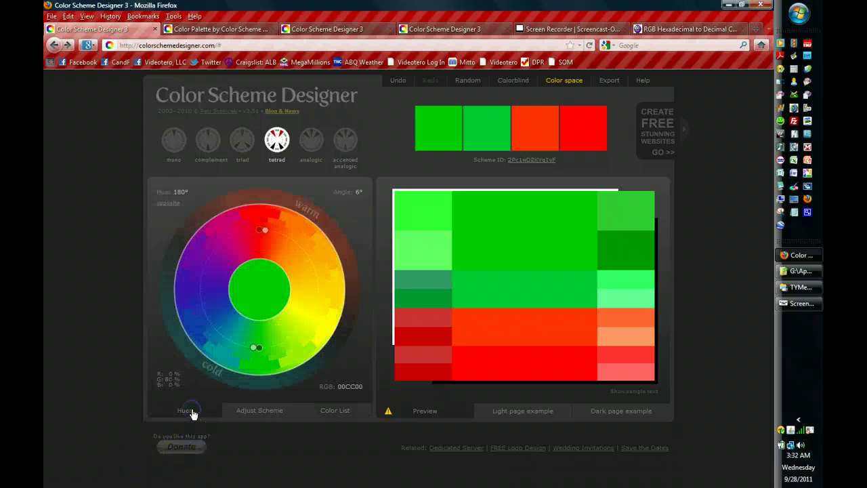
left_click(347, 387)
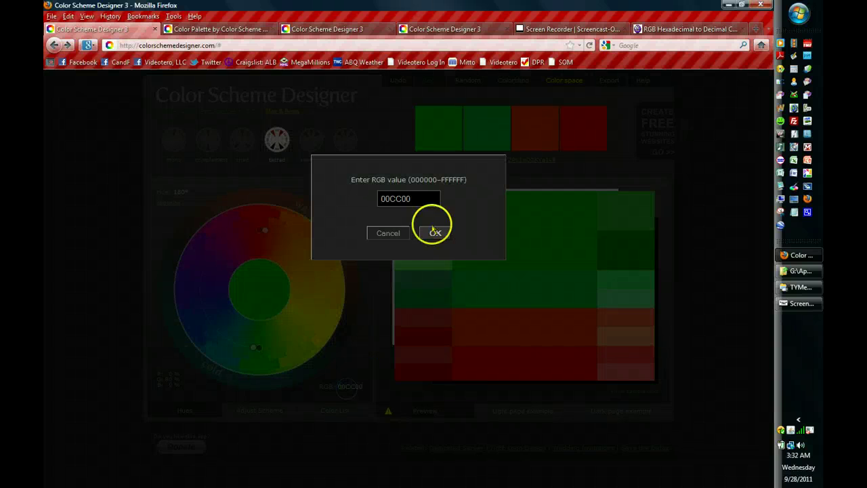
left_click_drag(426, 198, 348, 198)
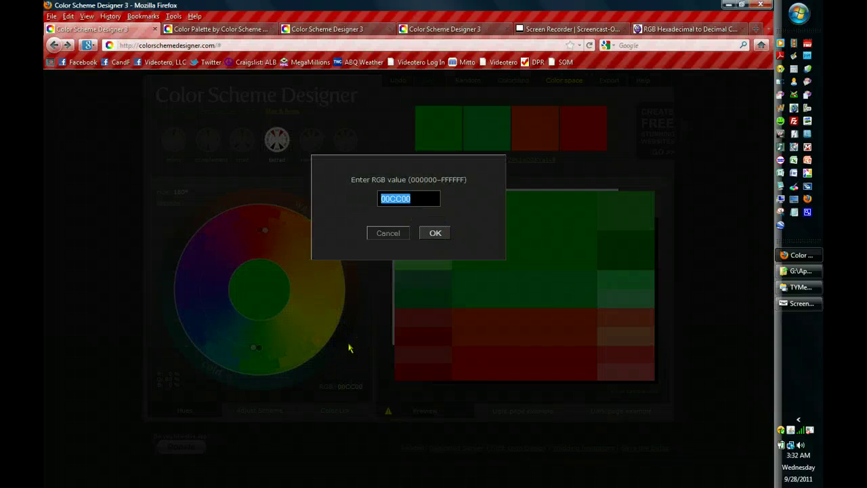
type("009933")
left_click(435, 232)
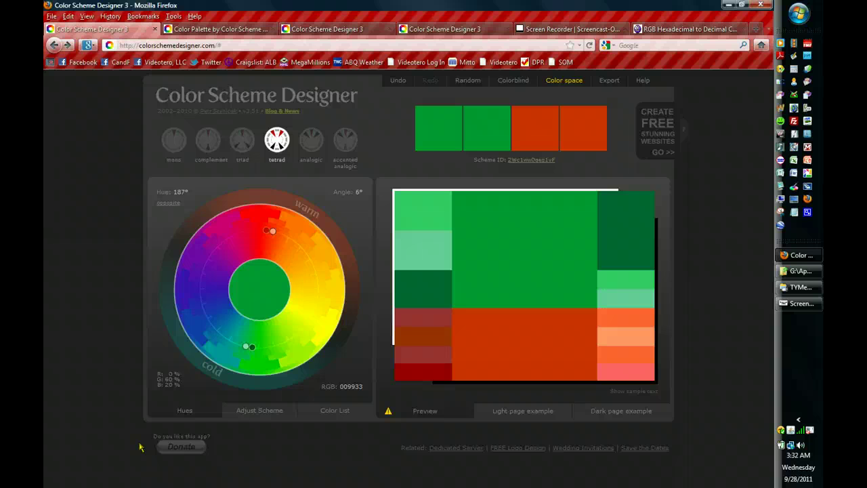
Step: Switch to a complementary scheme, then randomize until a green/maroon triad on base 336633 appears
left_click(208, 139)
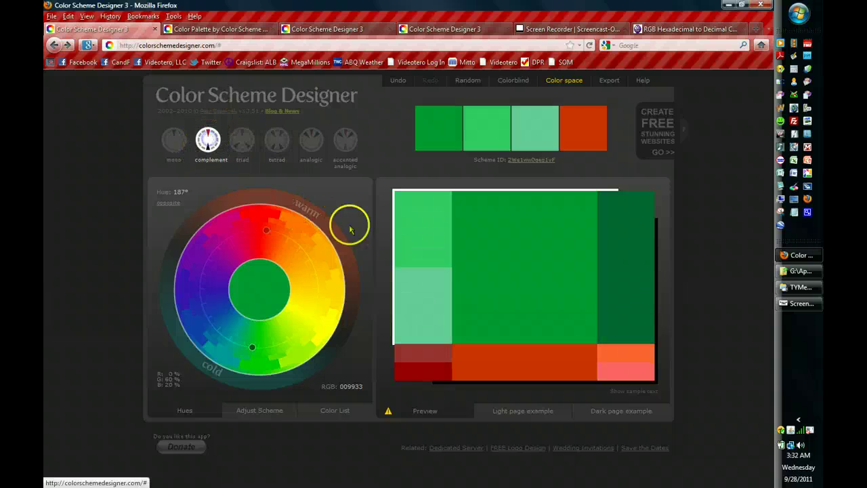
left_click(467, 80)
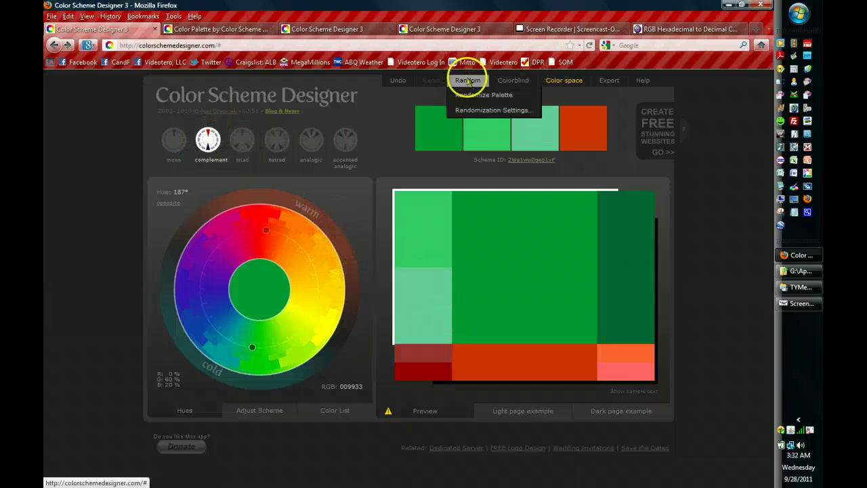
left_click(461, 94)
left_click(469, 81)
left_click(468, 80)
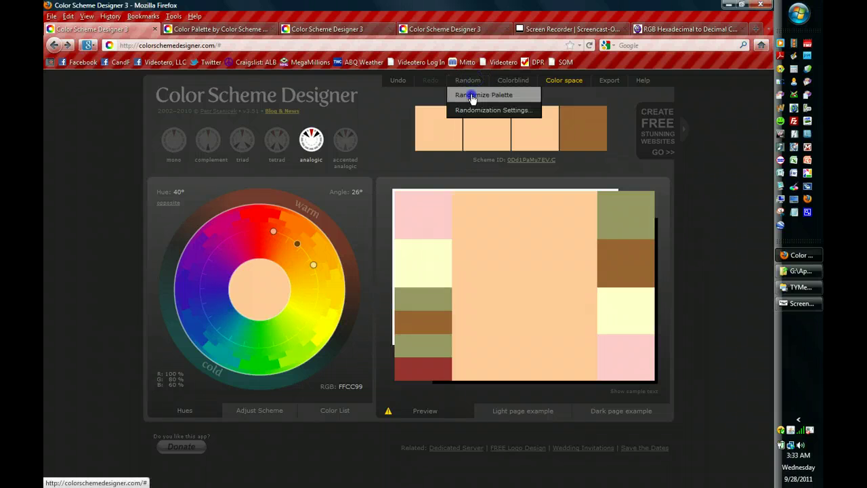
left_click(472, 96)
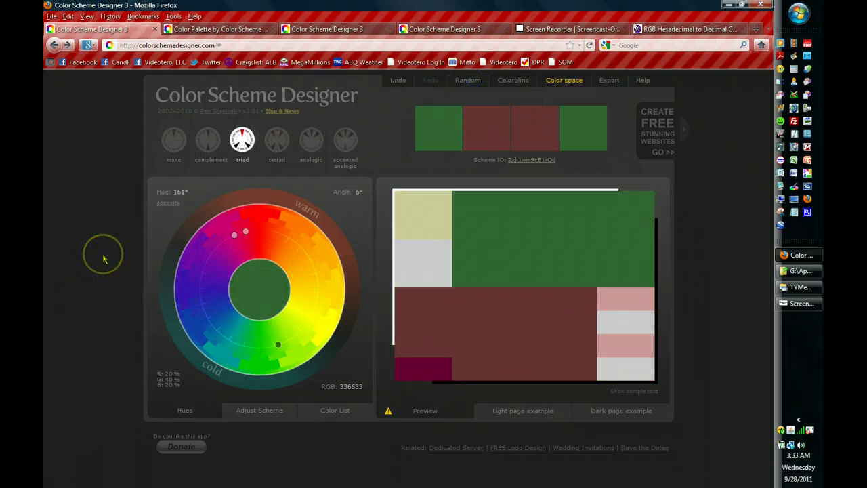